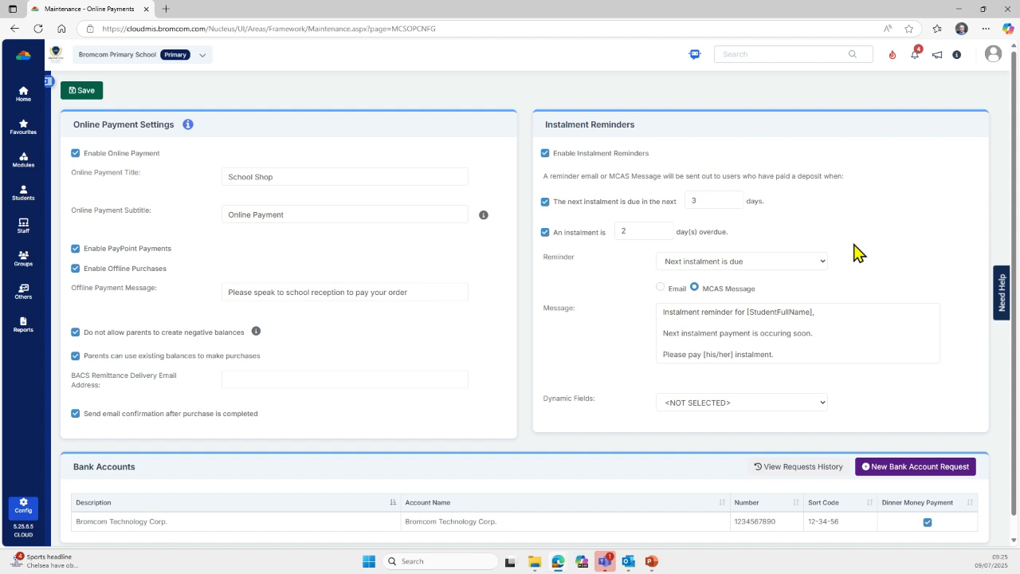
# Step: Review the available reminder types and dynamic message fields in the instalment reminder settings
pyautogui.click(824, 263)
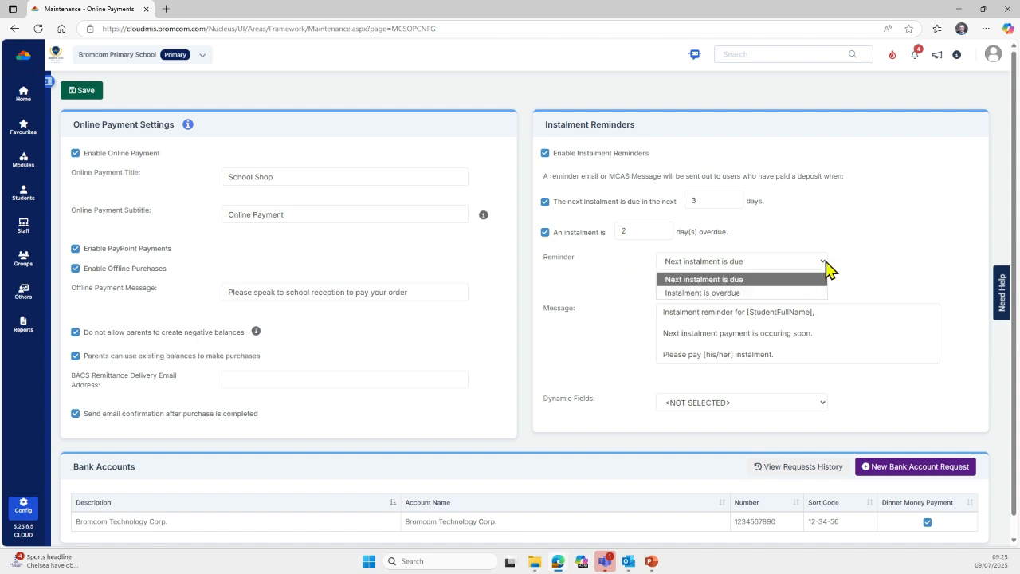
pyautogui.click(826, 271)
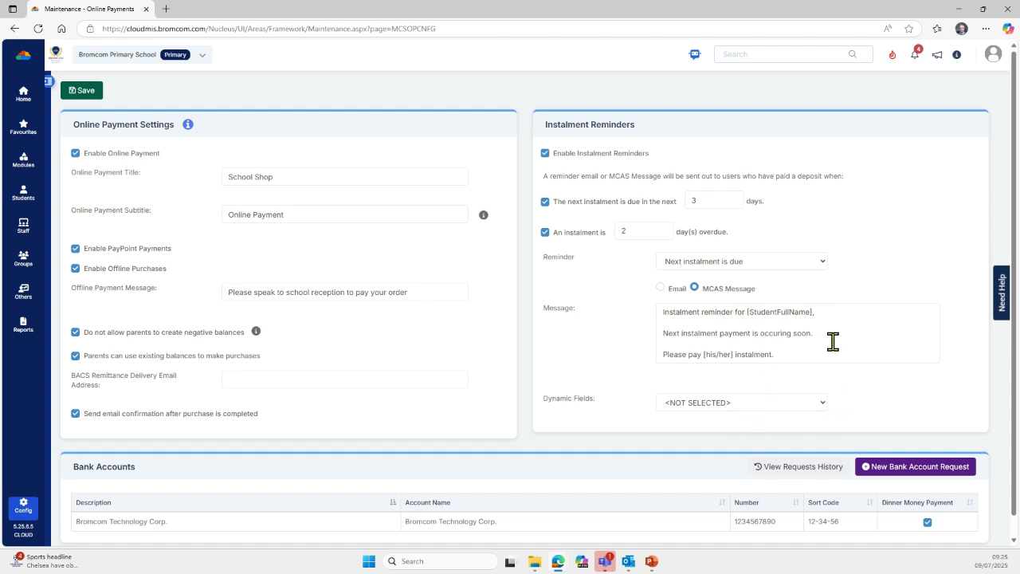
pyautogui.click(824, 405)
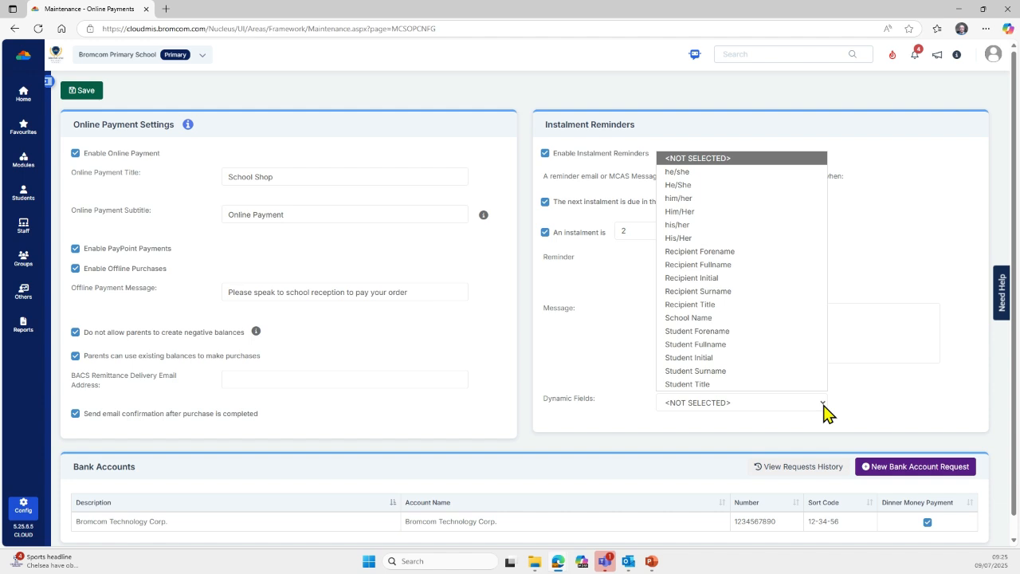
pyautogui.click(824, 405)
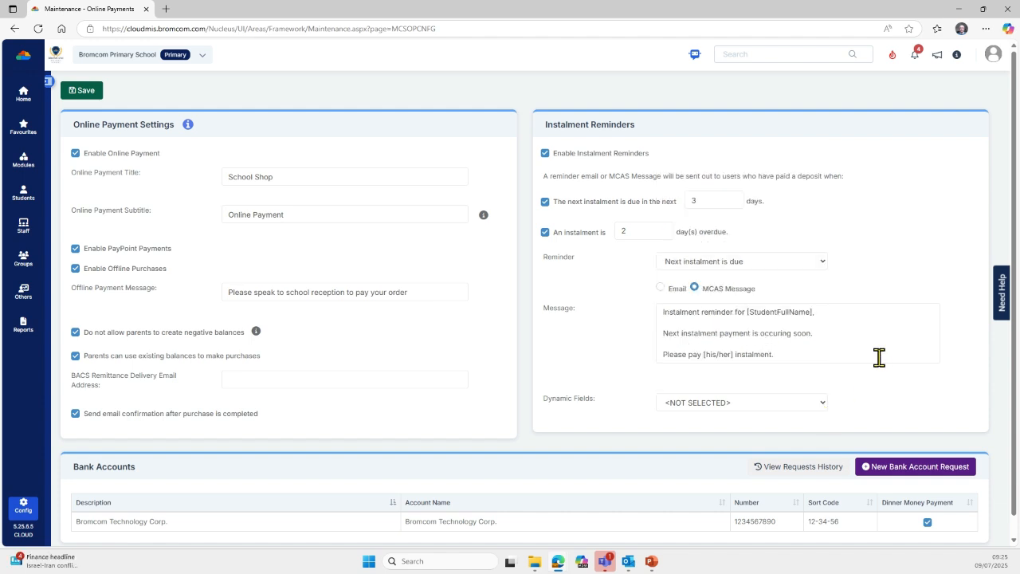
pyautogui.scroll(-1, 879, 358)
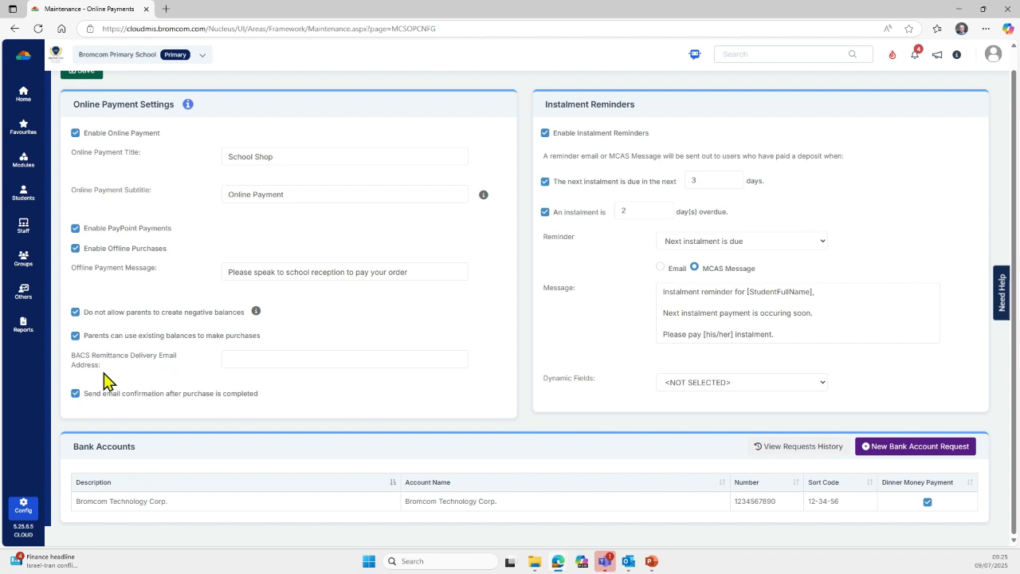
# Step: Open the MyChildAtSchool product categories configuration and view the details of the Sports Kit category
pyautogui.click(23, 510)
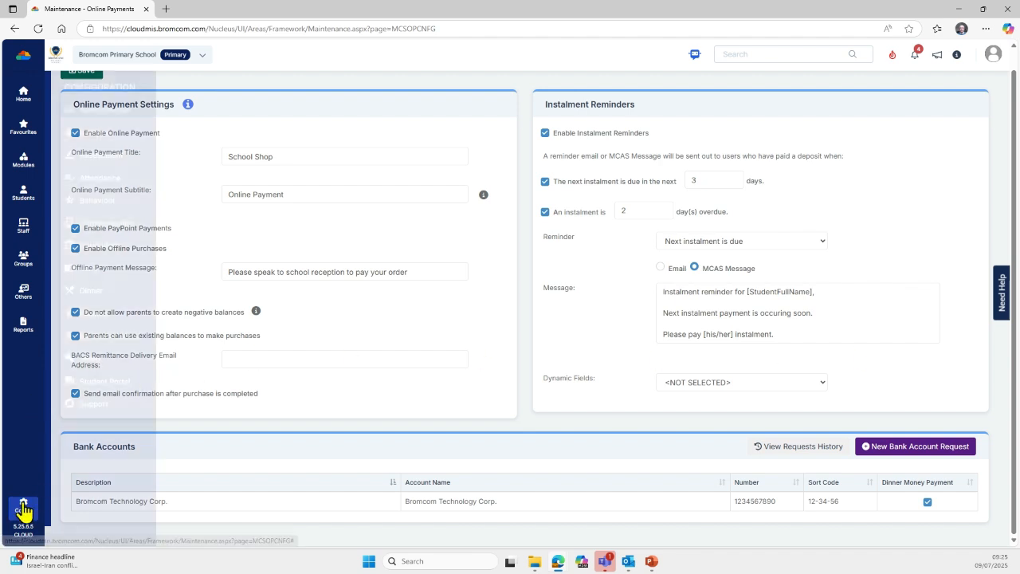
pyautogui.moveTo(104, 338)
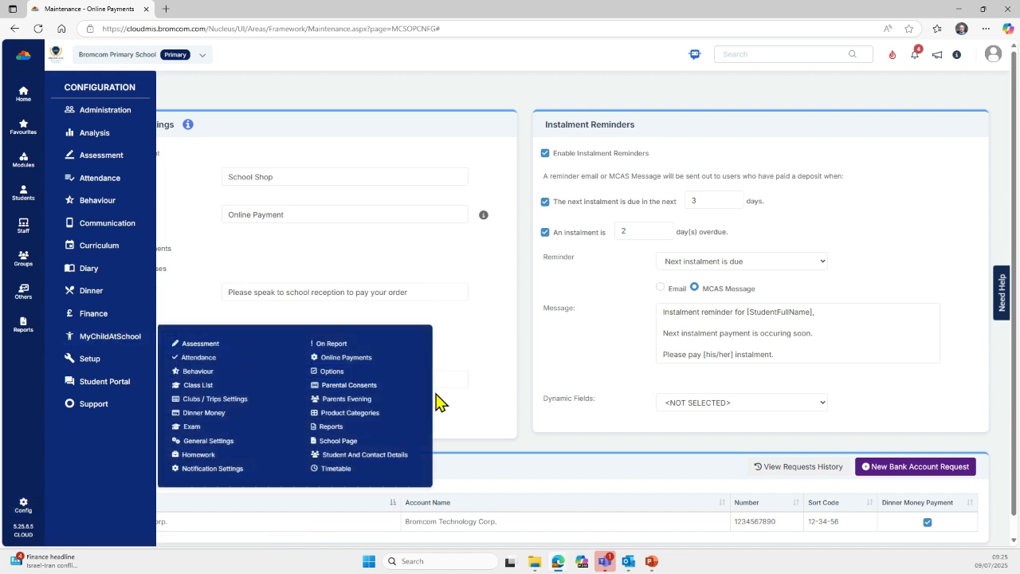
pyautogui.click(359, 416)
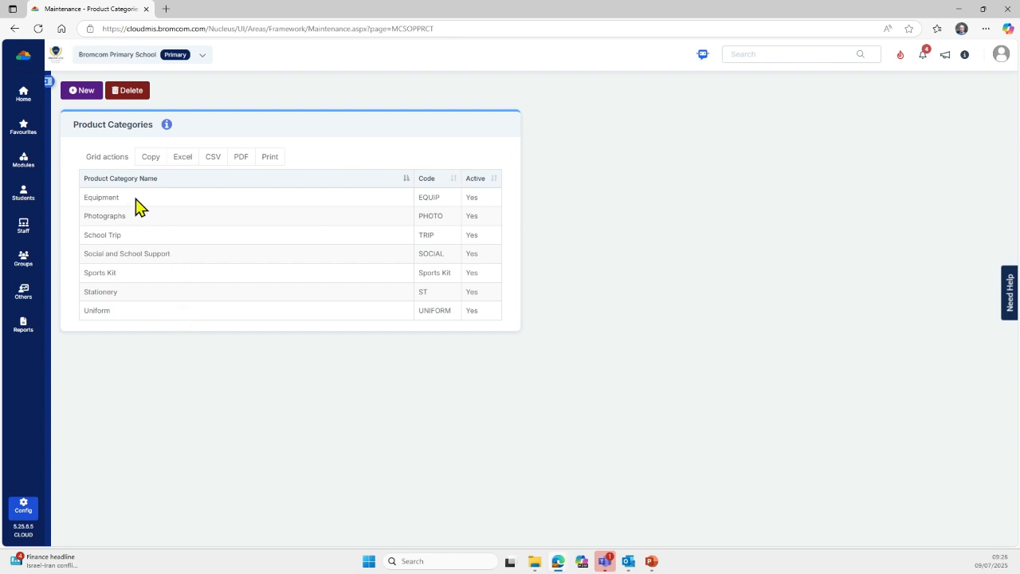
pyautogui.click(128, 275)
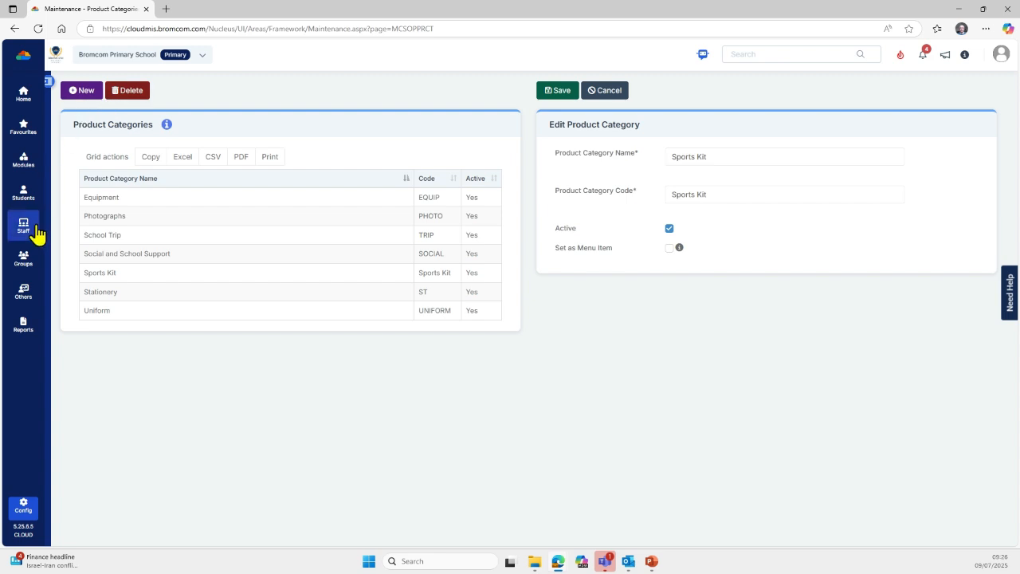
# Step: Open the list of online payment products for MyChildAtSchool
pyautogui.click(26, 165)
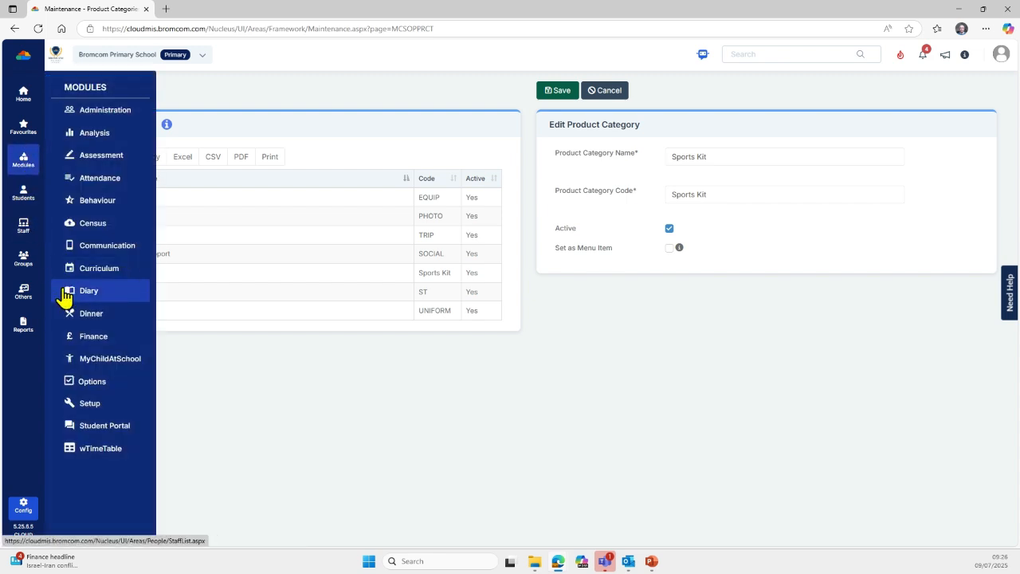
pyautogui.moveTo(114, 367)
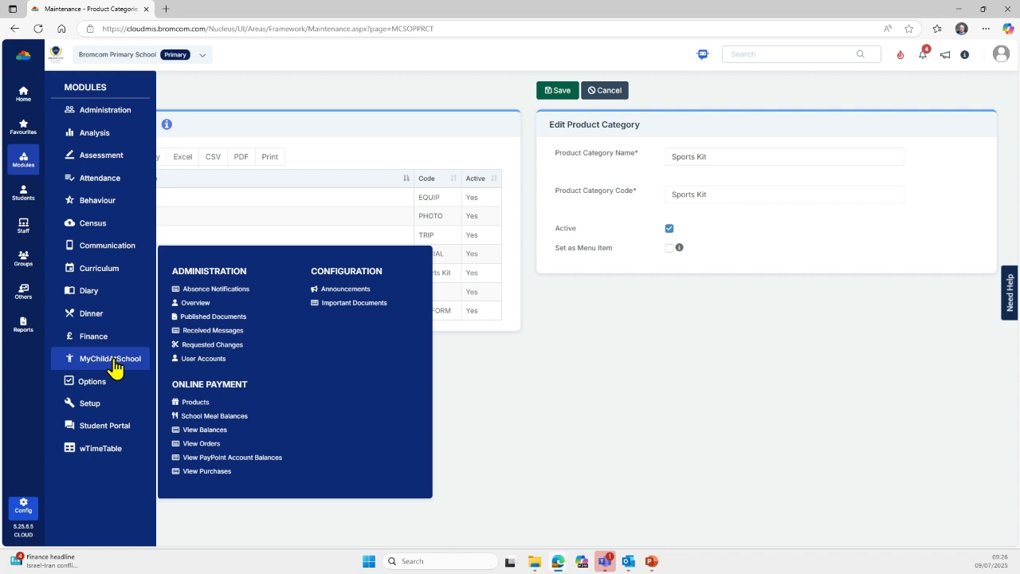
pyautogui.click(195, 402)
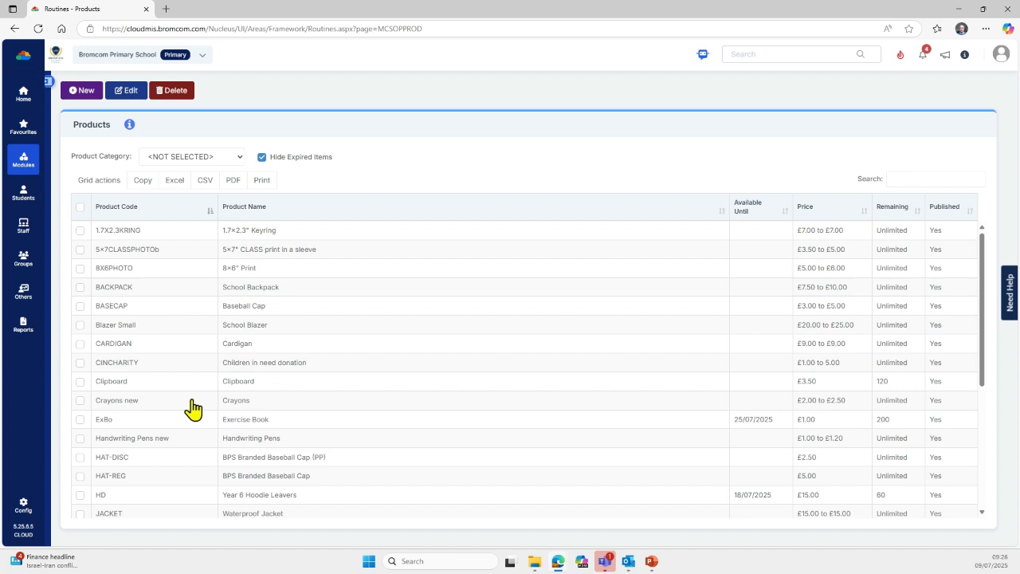
# Step: Filter the product list by the Sports Kit category and by the Equipment category
pyautogui.click(241, 158)
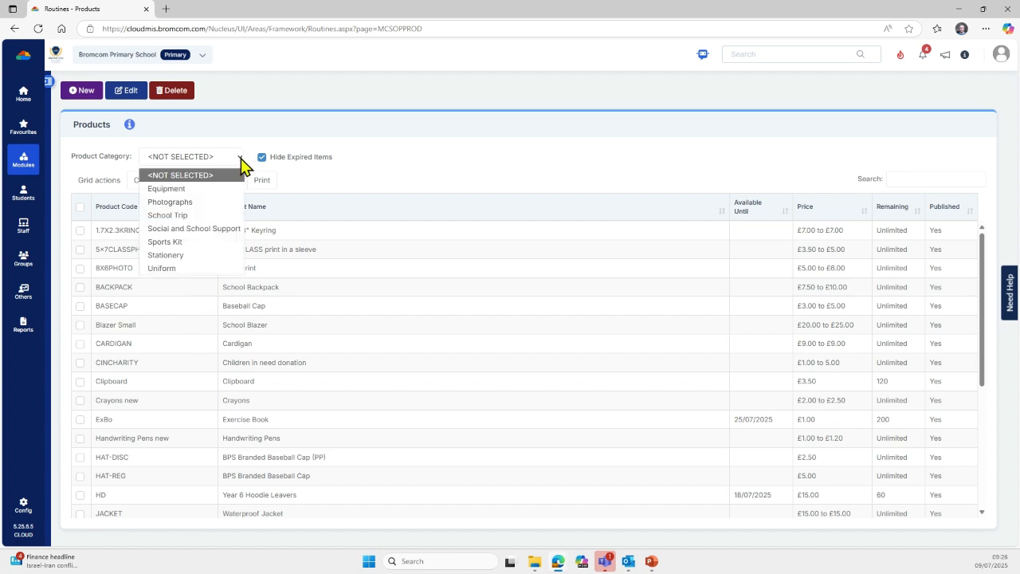
pyautogui.click(184, 242)
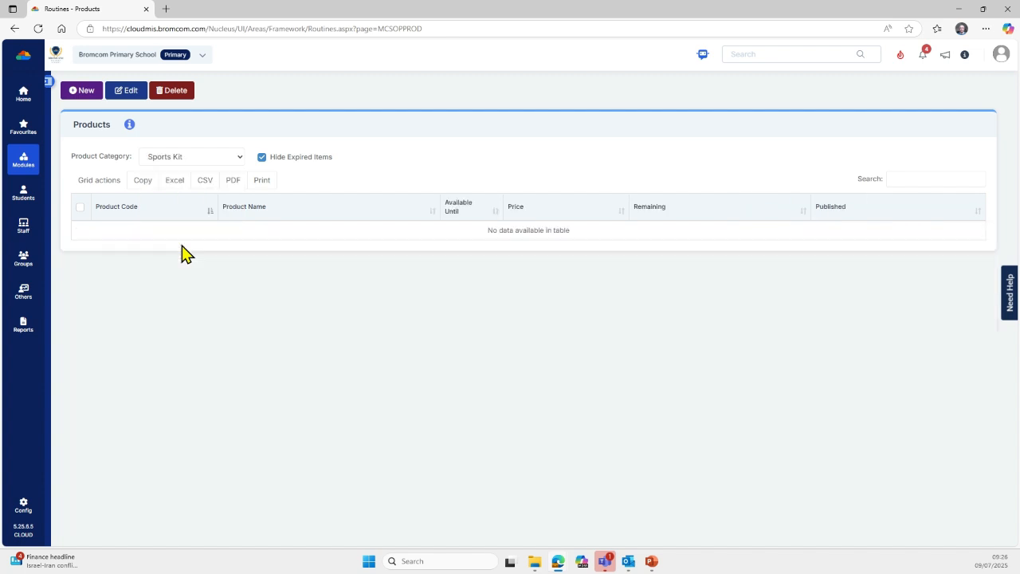
pyautogui.click(241, 159)
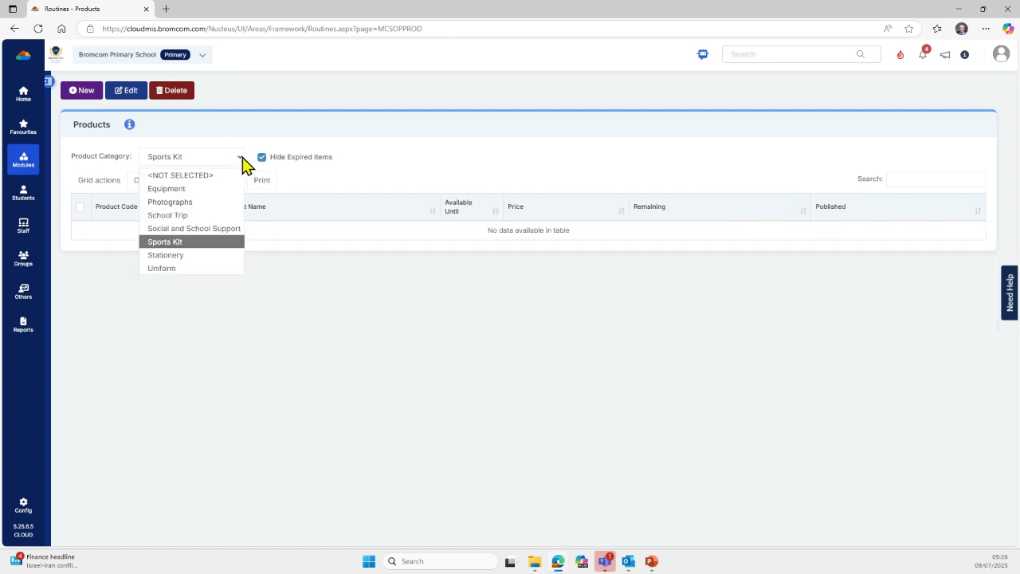
pyautogui.click(196, 189)
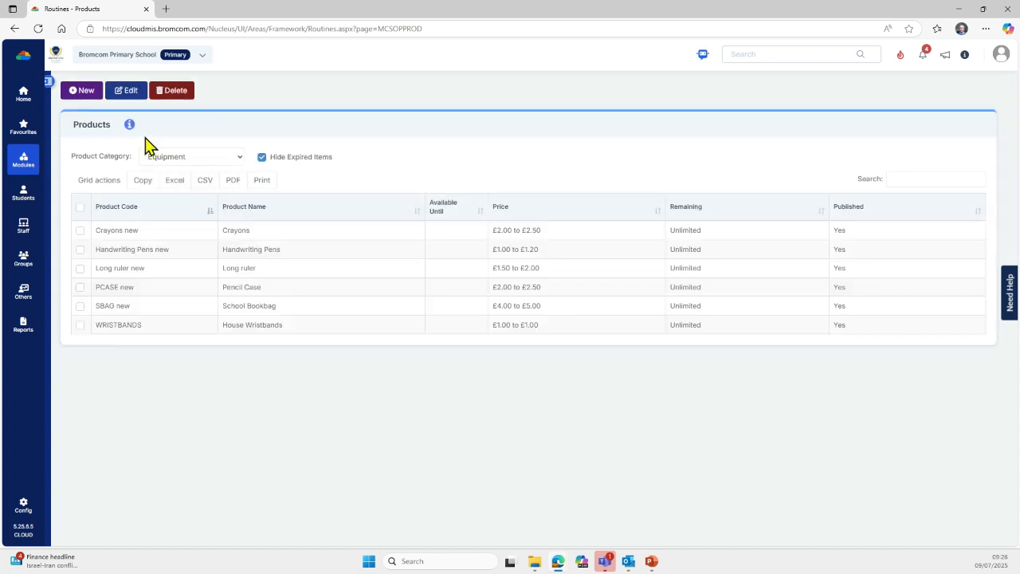
# Step: Create a new product with code and name Baselayer, category Sports Kit and description "Royal Blue Baselayer"
pyautogui.click(80, 94)
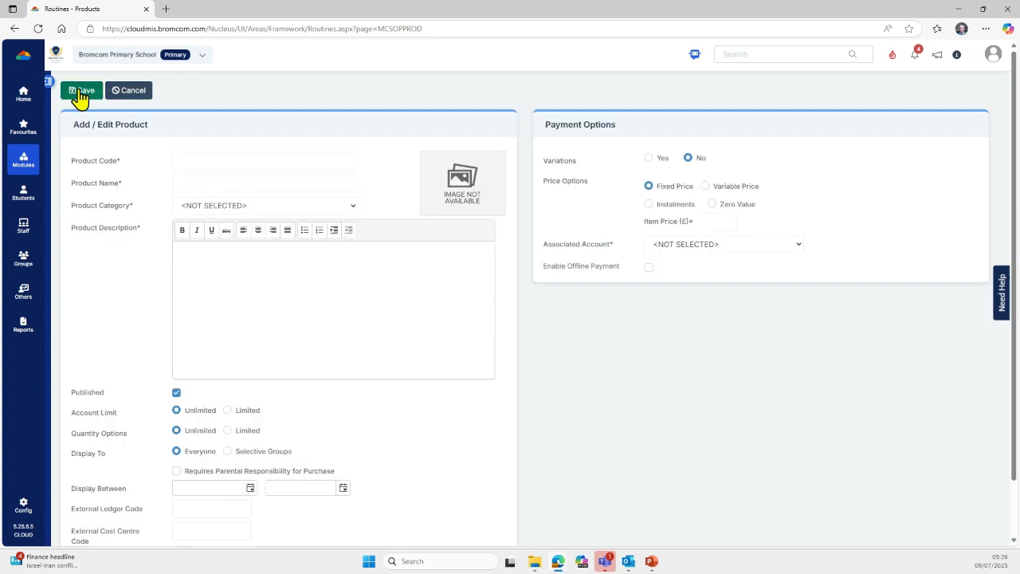
pyautogui.click(215, 162)
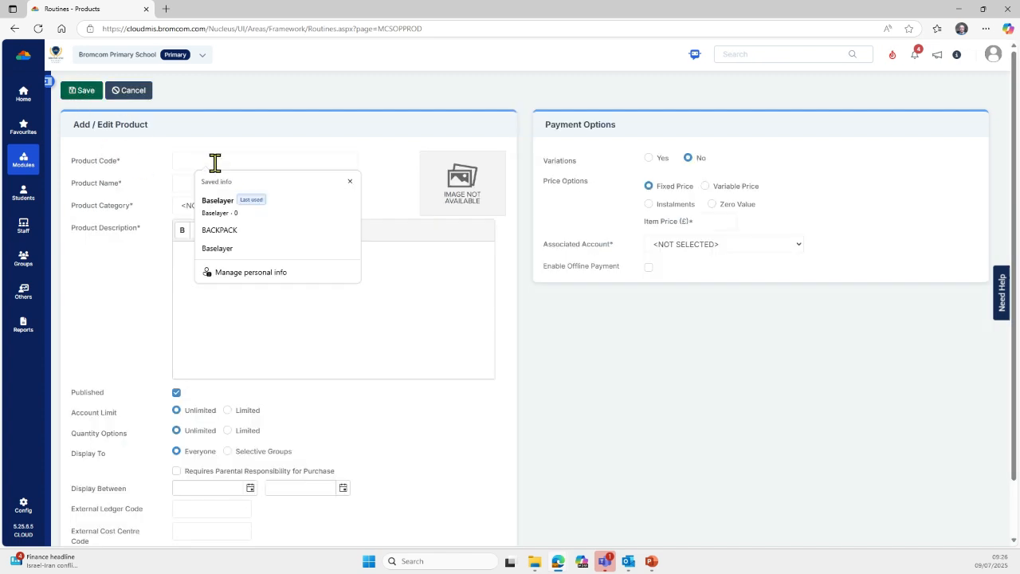
pyautogui.click(225, 204)
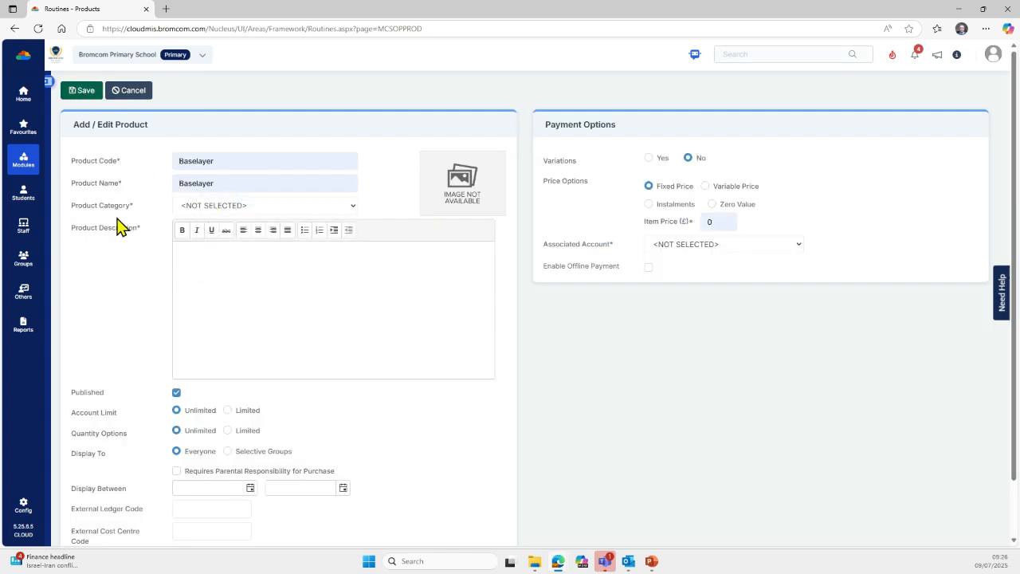
pyautogui.click(252, 207)
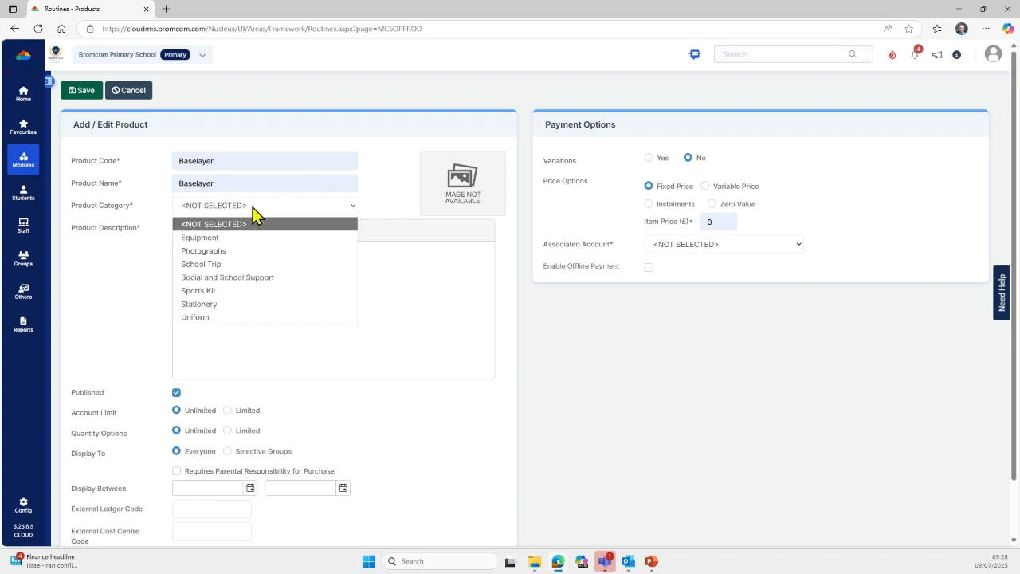
pyautogui.click(227, 292)
pyautogui.click(201, 252)
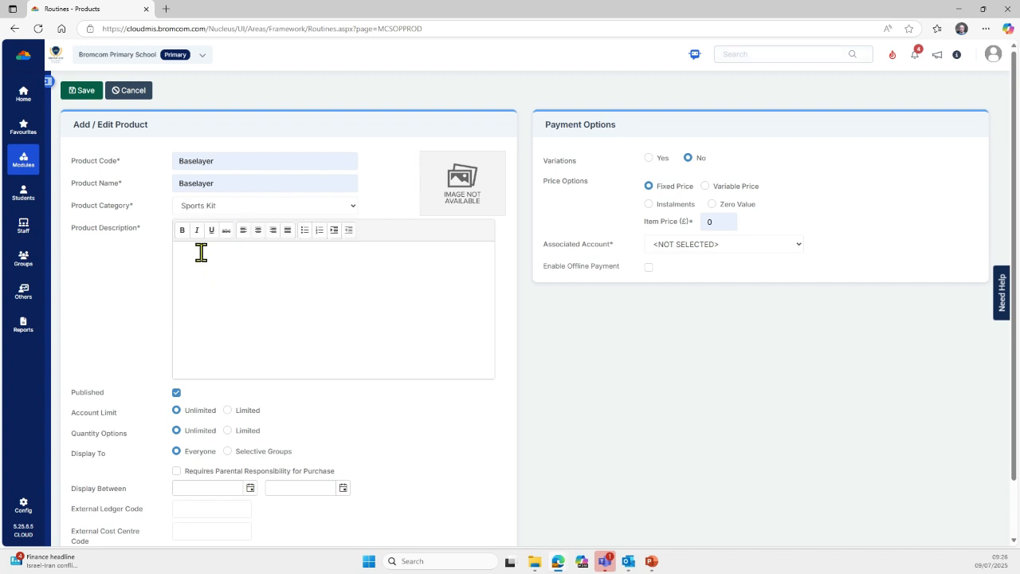
pyautogui.write('Royal Blue Baselayer')
# Step: Limit the product to 1 per student account and display it between 09/07/2025 and 25/07/2025
pyautogui.click(228, 412)
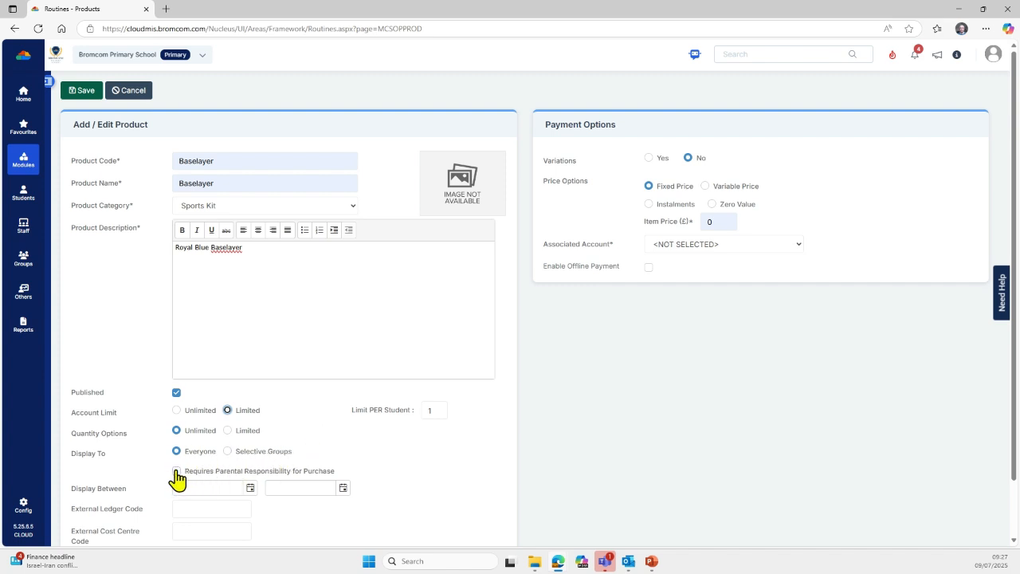
pyautogui.scroll(-1, 145, 475)
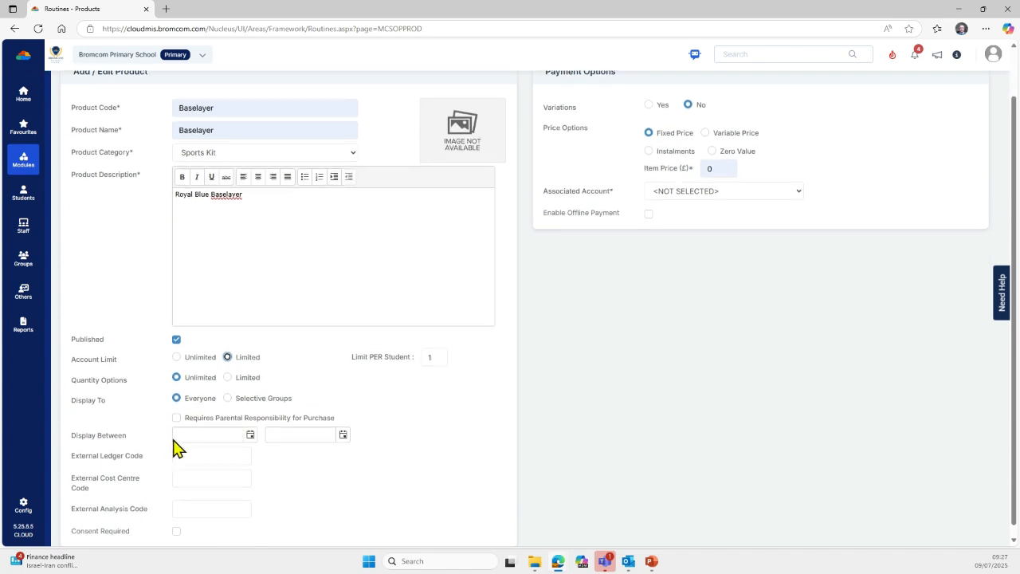
pyautogui.click(250, 435)
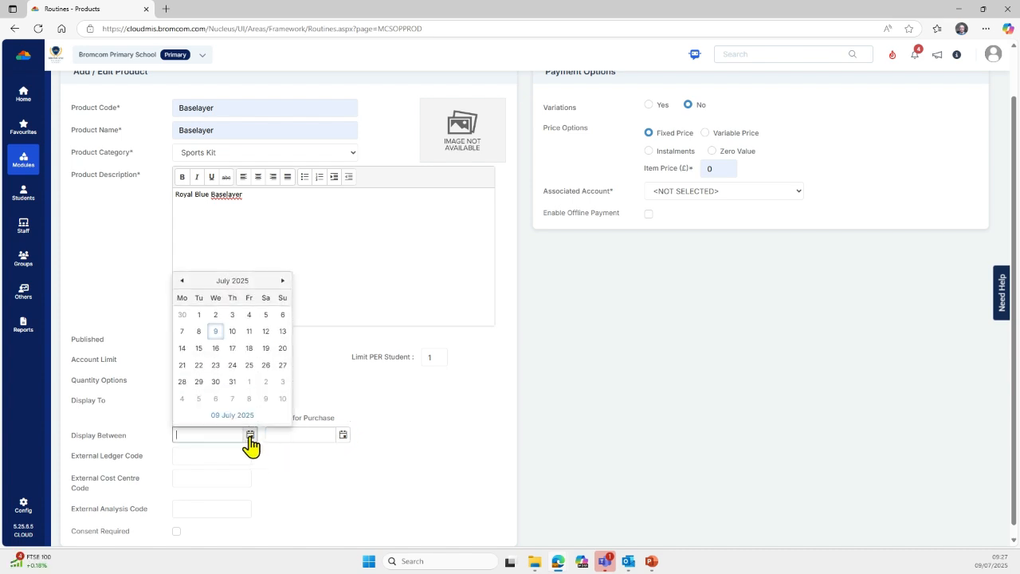
pyautogui.click(215, 332)
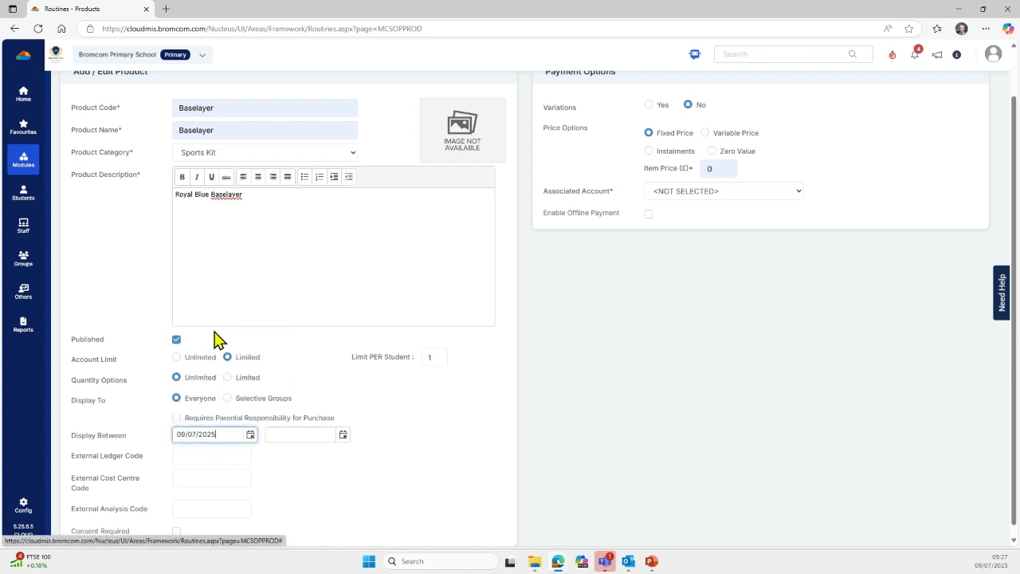
pyautogui.click(342, 435)
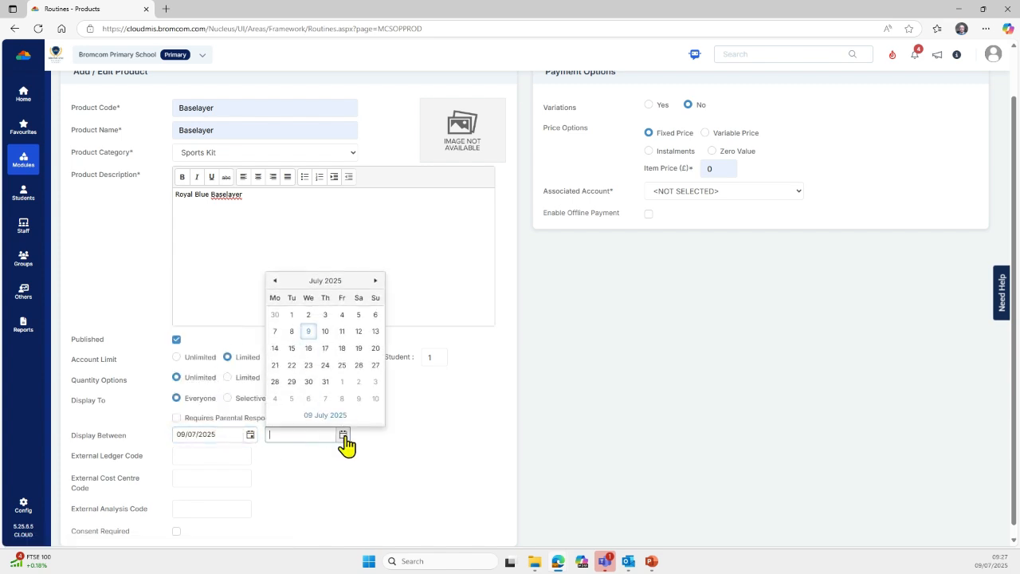
pyautogui.click(342, 365)
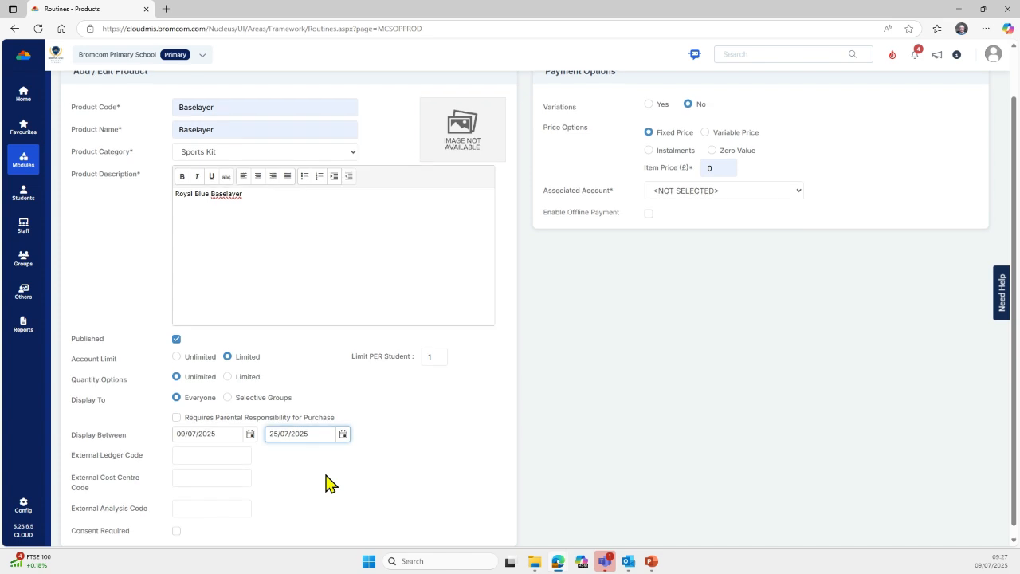
pyautogui.scroll(-1, 329, 482)
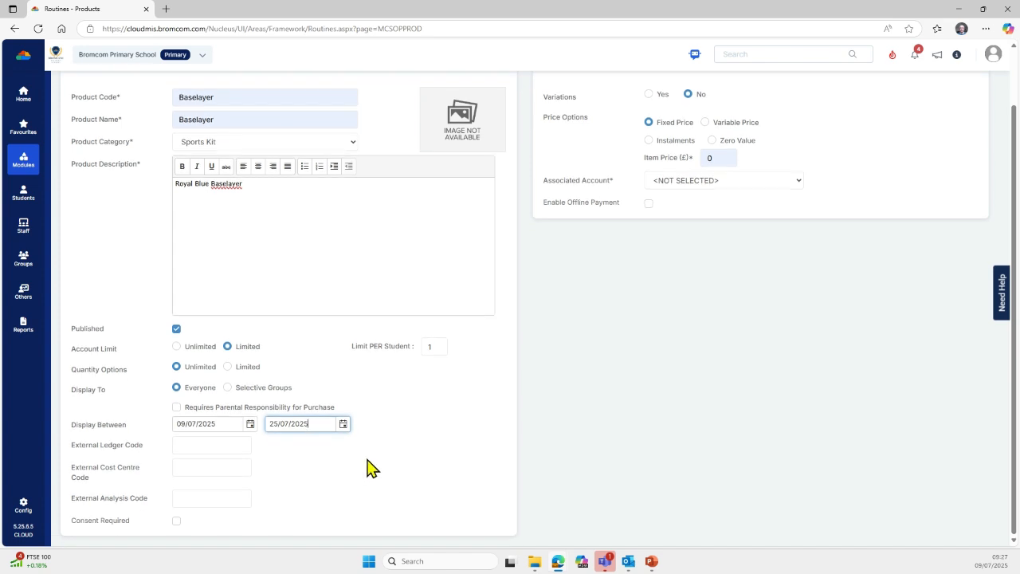
pyautogui.click(192, 451)
pyautogui.click(188, 495)
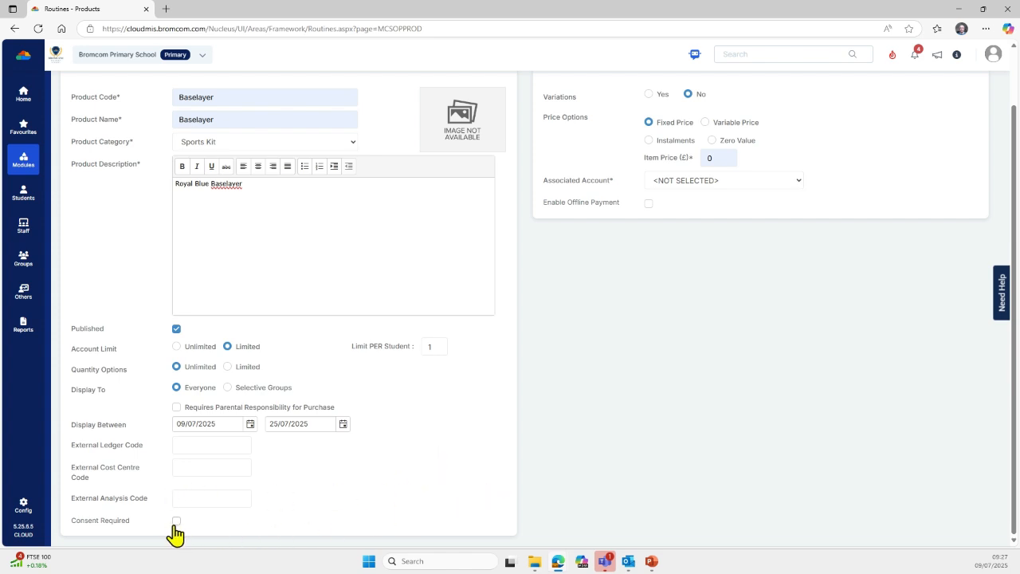
# Step: Enable variations for the product and add variation SY with code SY, quantity 1 and price £7.00
pyautogui.scroll(1, 243, 530)
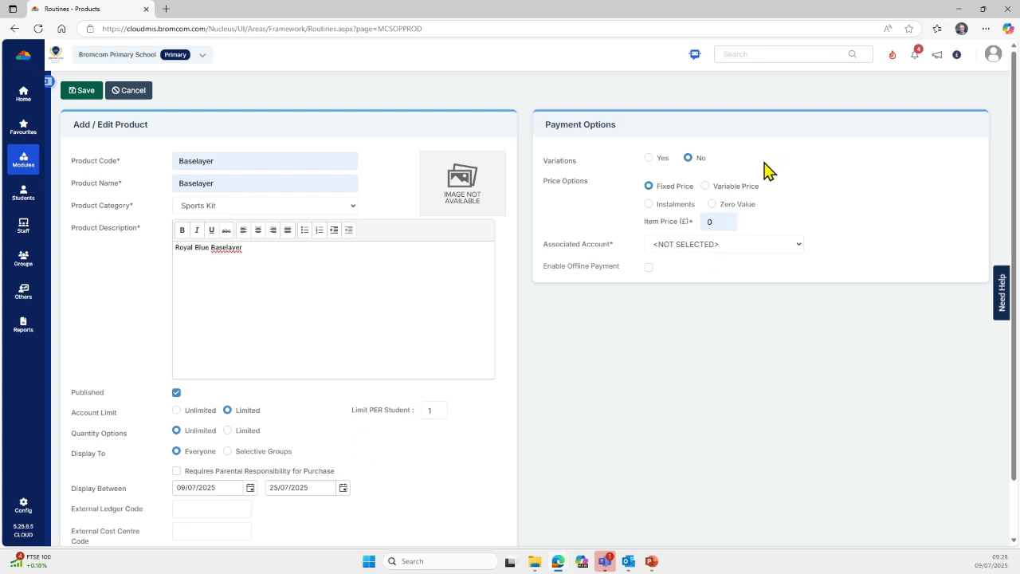
pyautogui.click(649, 158)
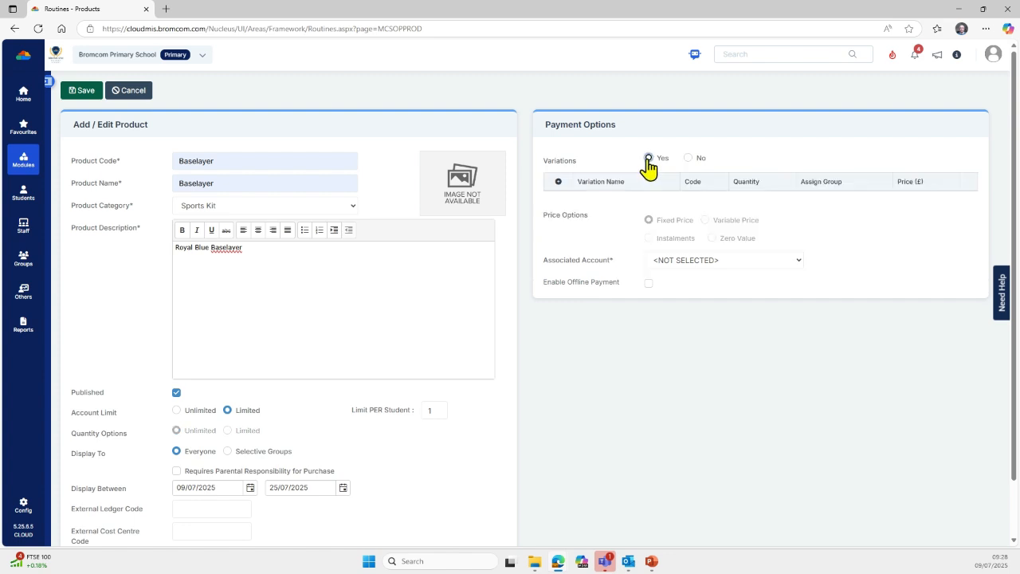
pyautogui.click(558, 182)
pyautogui.click(593, 202)
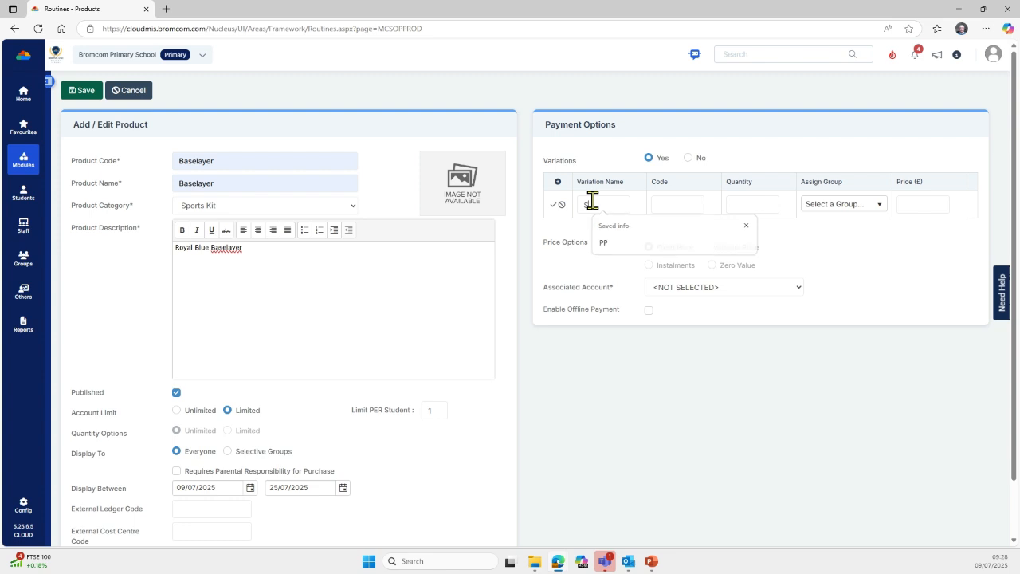
pyautogui.write('SY')
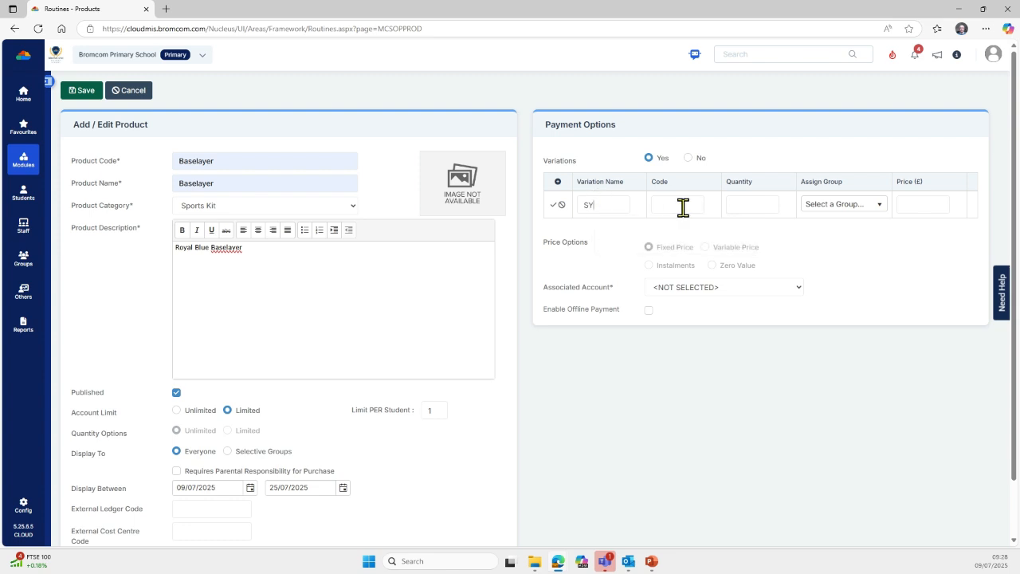
pyautogui.click(683, 205)
pyautogui.write('SY')
pyautogui.click(759, 205)
pyautogui.write('1')
pyautogui.click(935, 205)
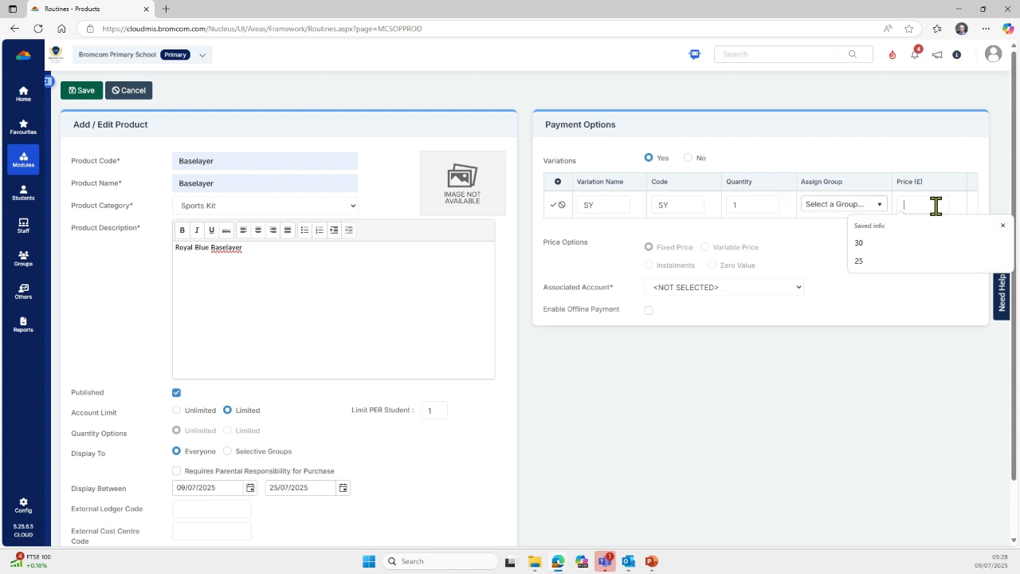
pyautogui.write('7.')
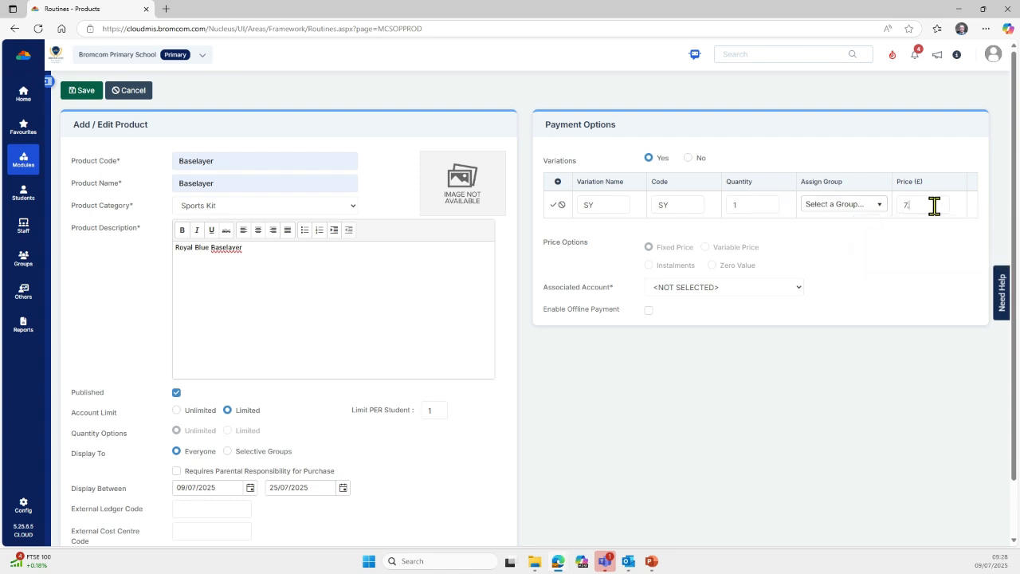
pyautogui.write('00')
pyautogui.click(554, 206)
# Step: Add a product variation MY with code MY, quantity 1 and price £7.00
pyautogui.click(558, 182)
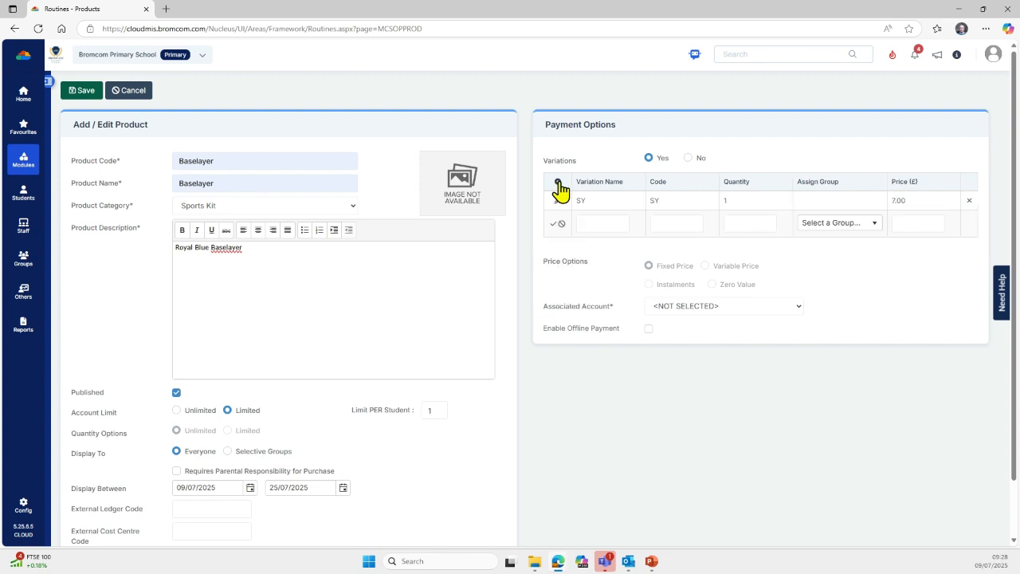
pyautogui.click(591, 223)
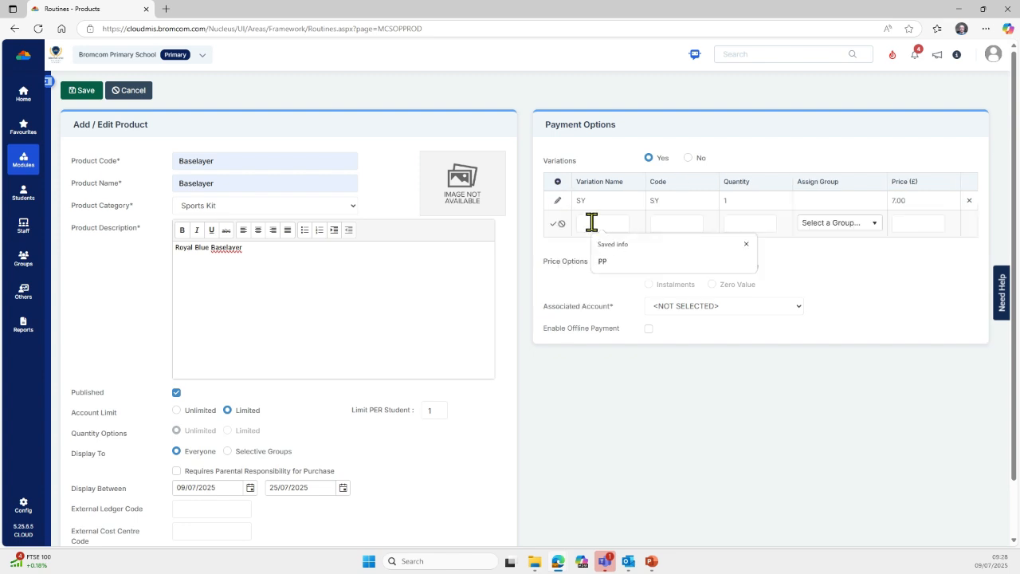
pyautogui.write('Y')
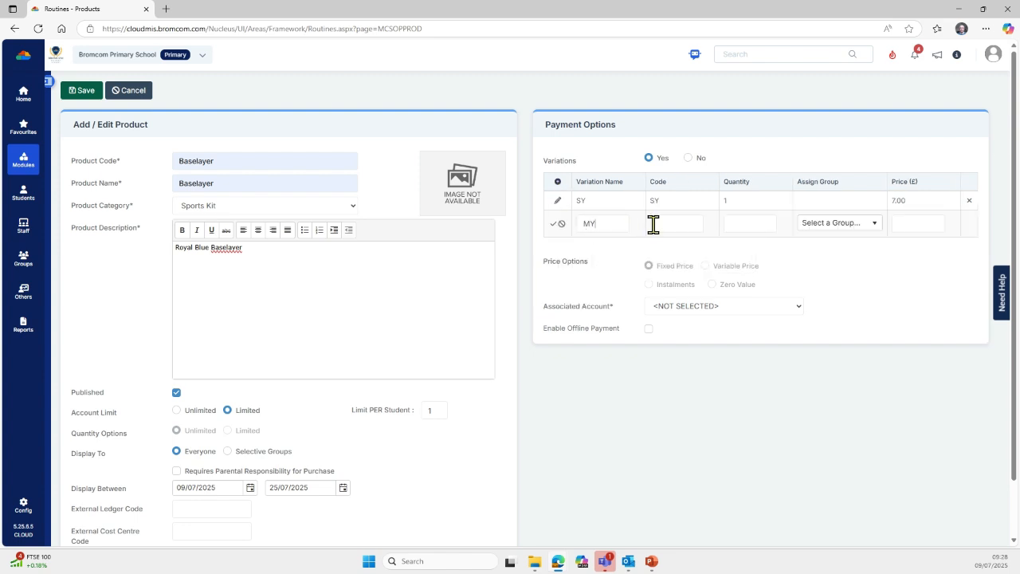
pyautogui.click(675, 223)
pyautogui.write('MY')
pyautogui.click(750, 222)
pyautogui.write('1')
pyautogui.click(918, 227)
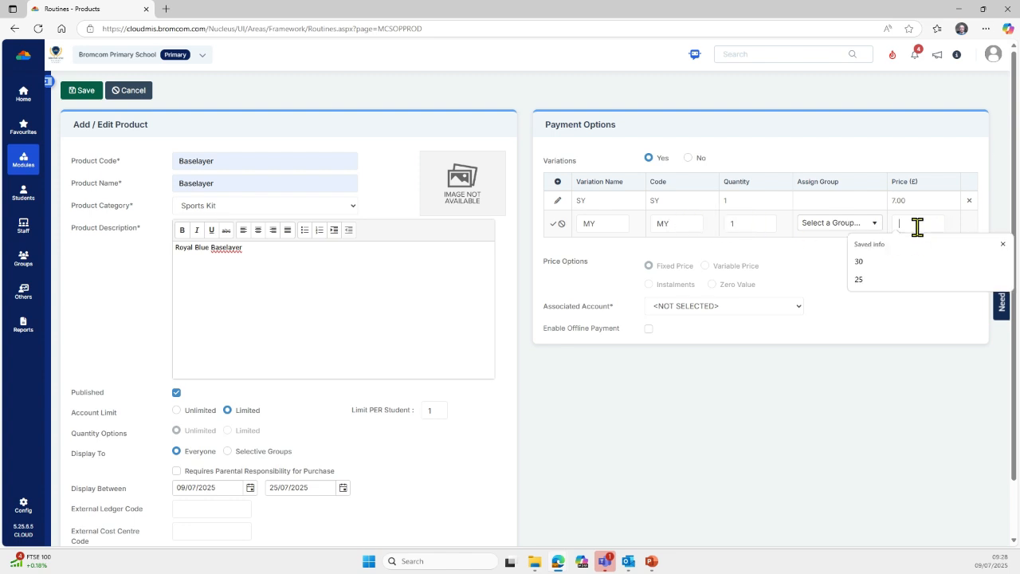
pyautogui.write('7.')
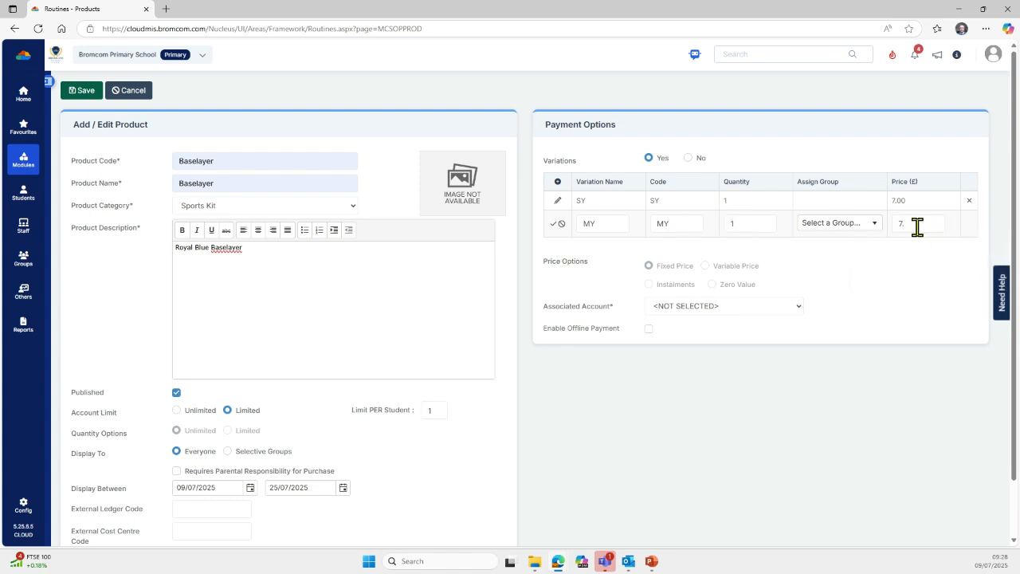
pyautogui.write('00')
pyautogui.click(554, 224)
# Step: Add a product variation LY with code LY, quantity 1 and price £7.00
pyautogui.click(557, 182)
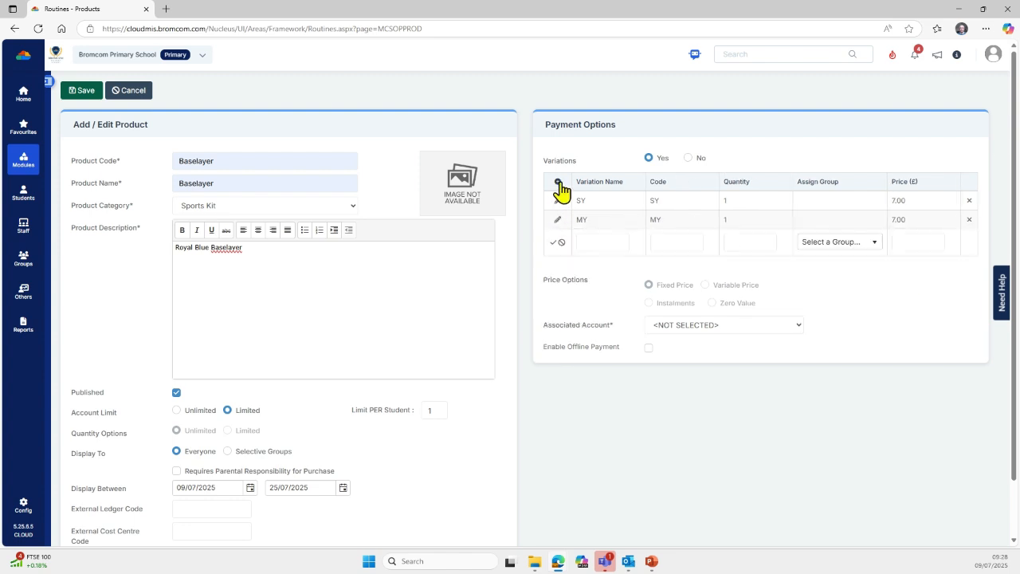
pyautogui.click(593, 242)
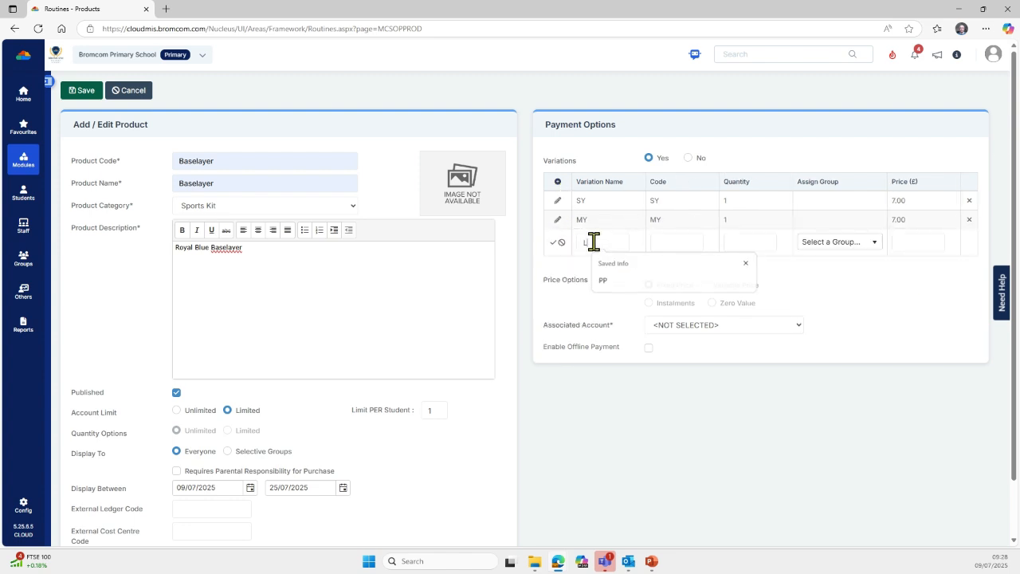
pyautogui.write('LY')
pyautogui.click(661, 239)
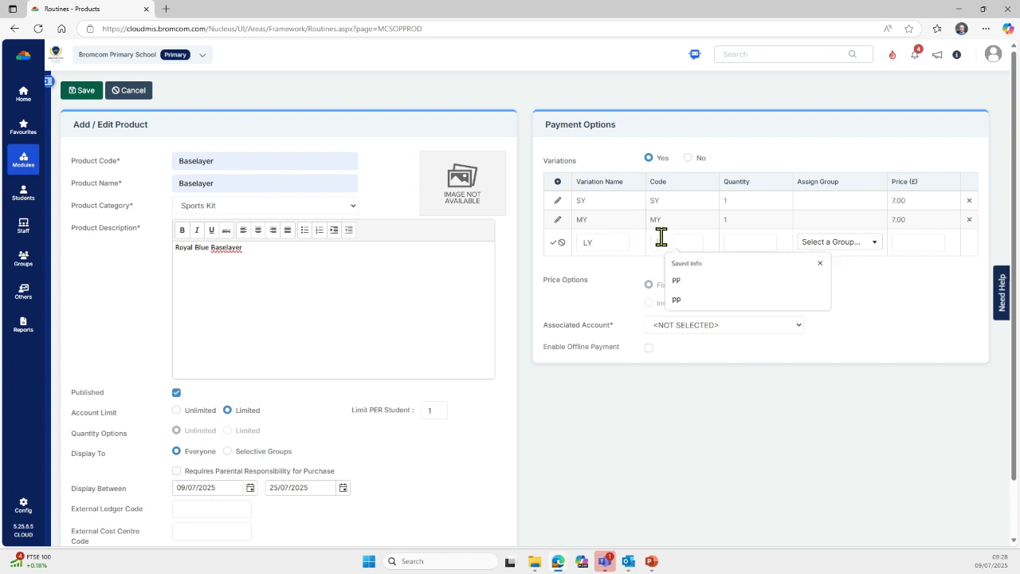
pyautogui.write('LY')
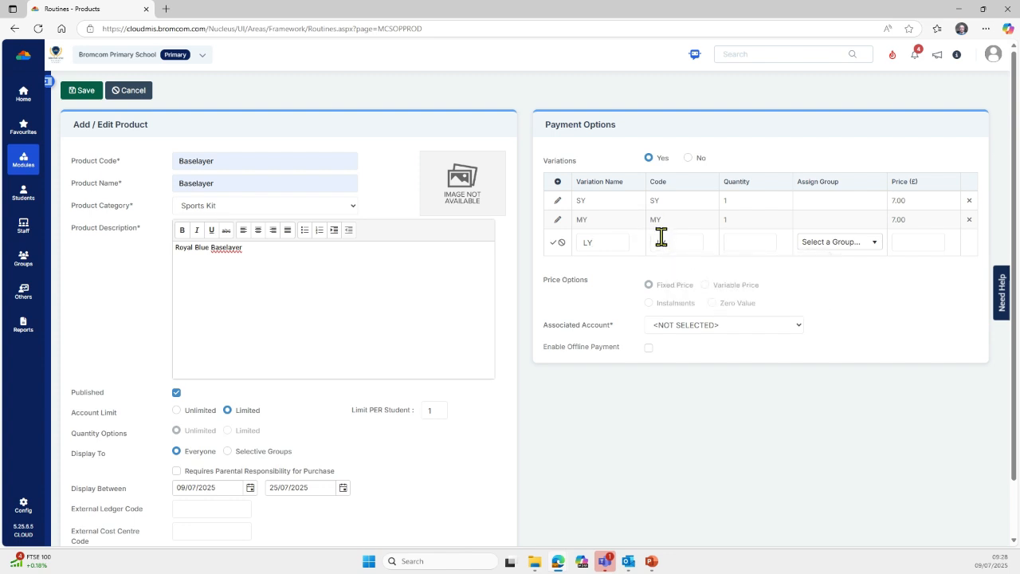
pyautogui.click(735, 239)
pyautogui.write('1')
pyautogui.click(914, 240)
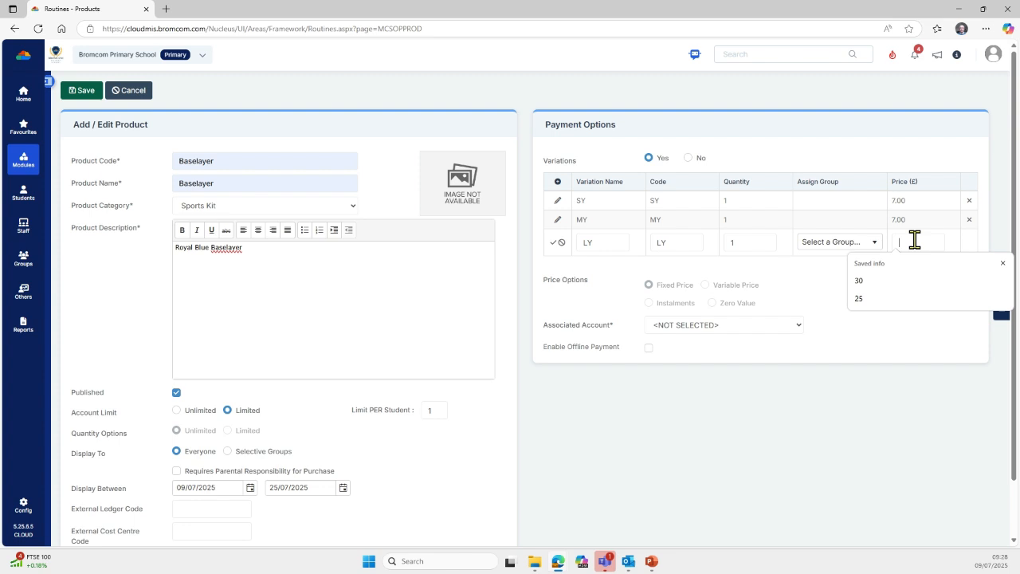
pyautogui.write('7.0')
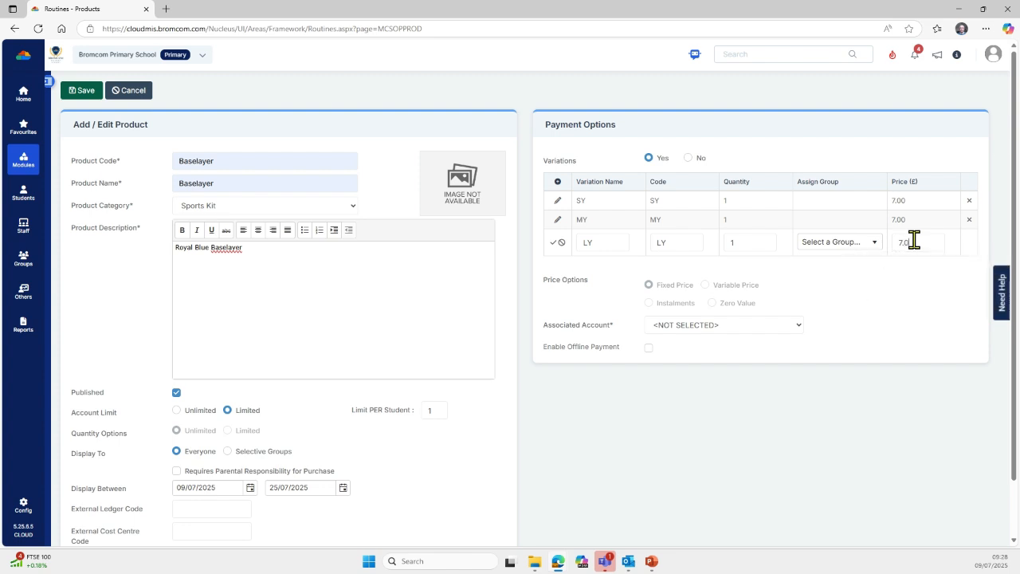
pyautogui.write('0')
pyautogui.click(553, 242)
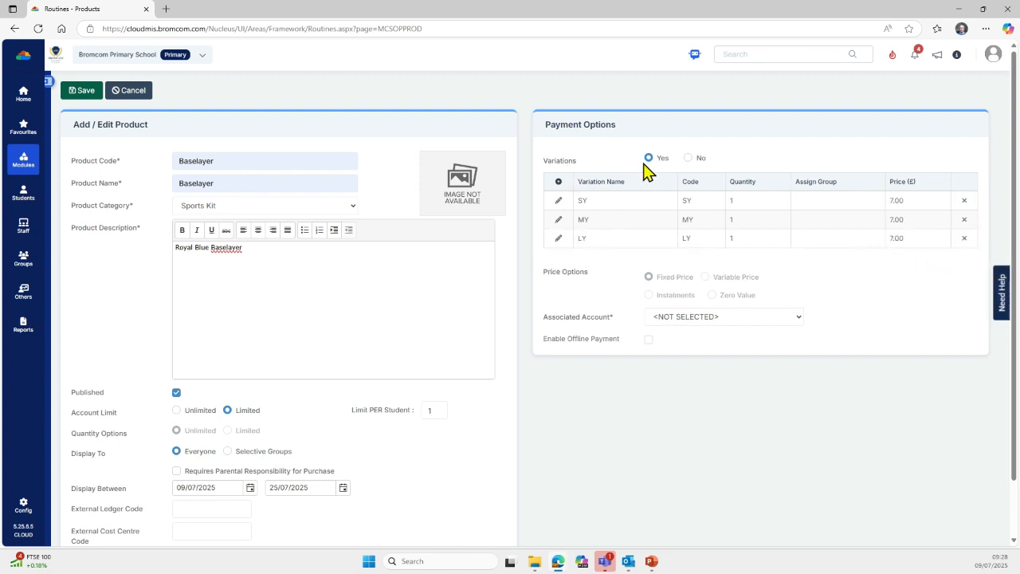
# Step: Add a product variation SA with code SA, quantity 1 and price £8.40
pyautogui.click(558, 182)
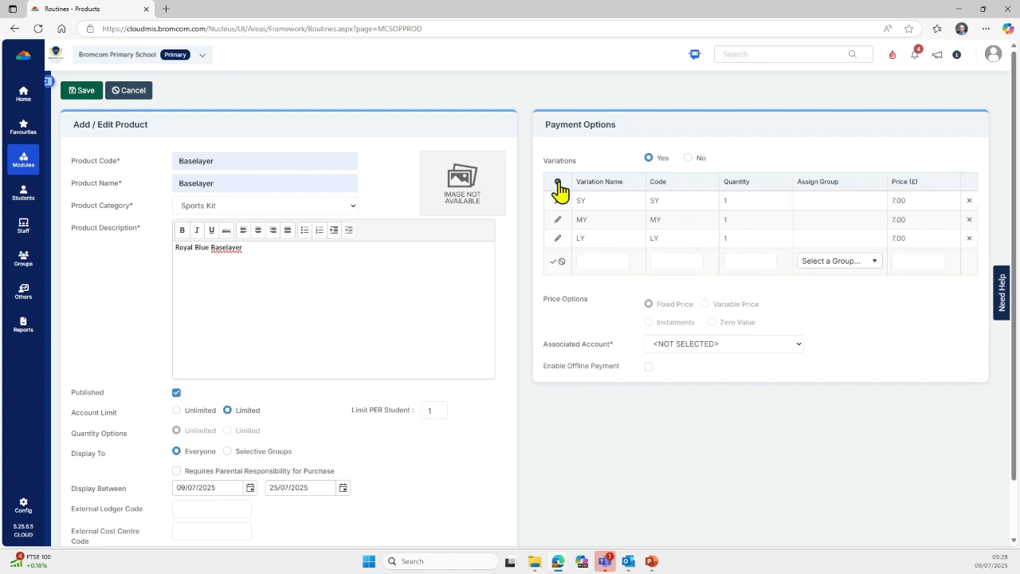
pyautogui.click(597, 255)
pyautogui.write('SA')
pyautogui.click(673, 261)
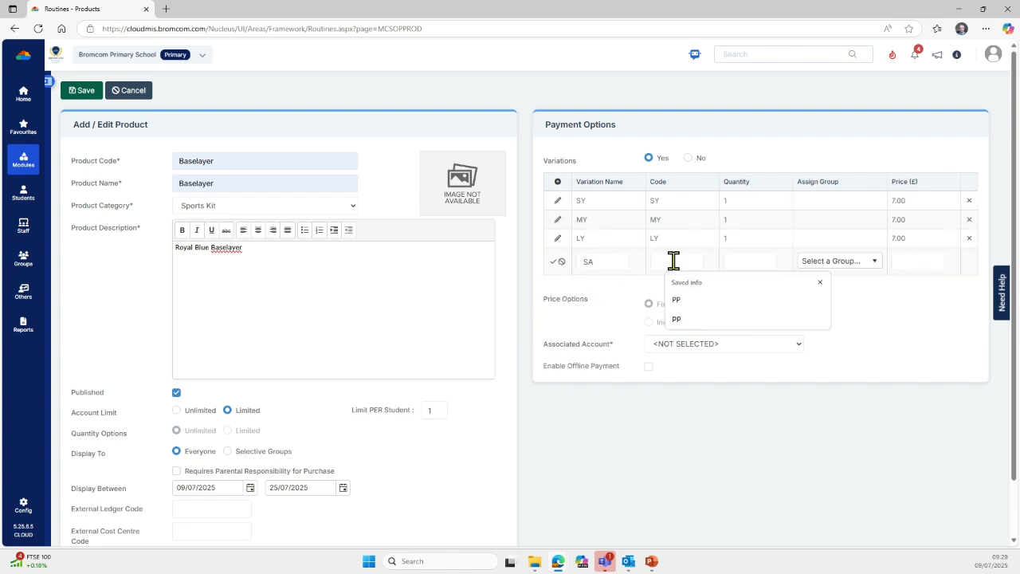
pyautogui.write('SA')
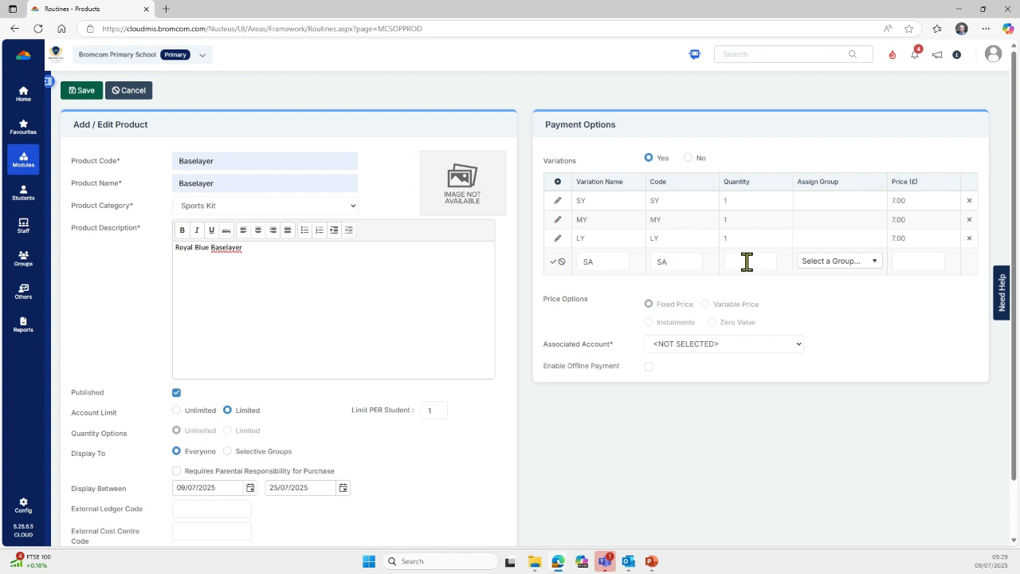
pyautogui.write('1')
pyautogui.click(910, 261)
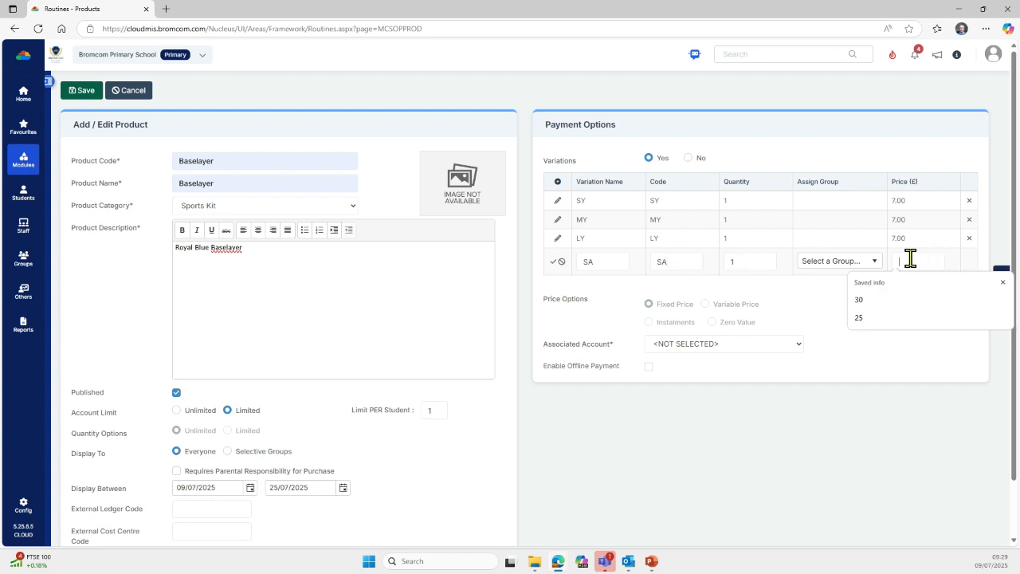
pyautogui.write('8')
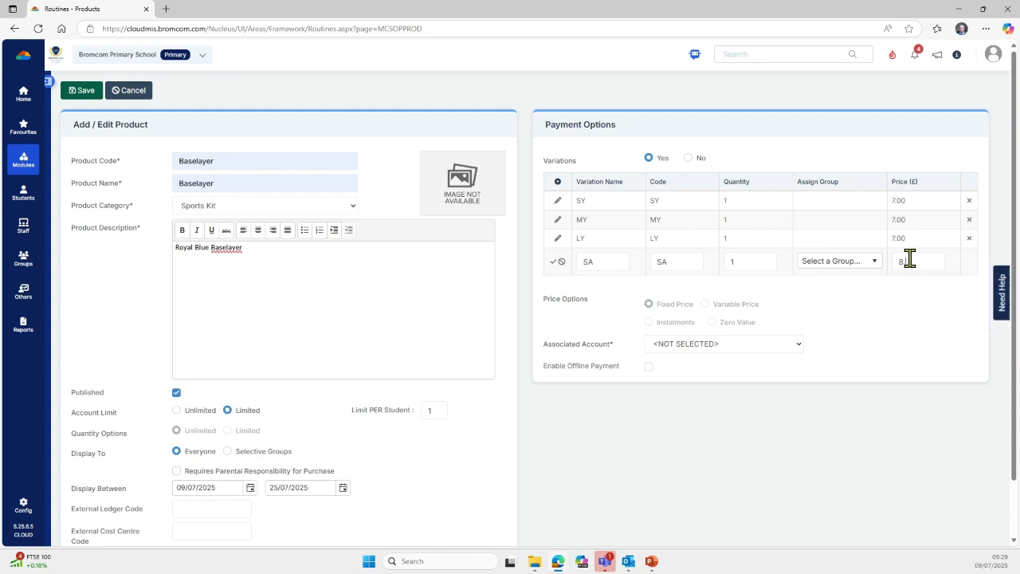
pyautogui.write('.40')
pyautogui.click(552, 262)
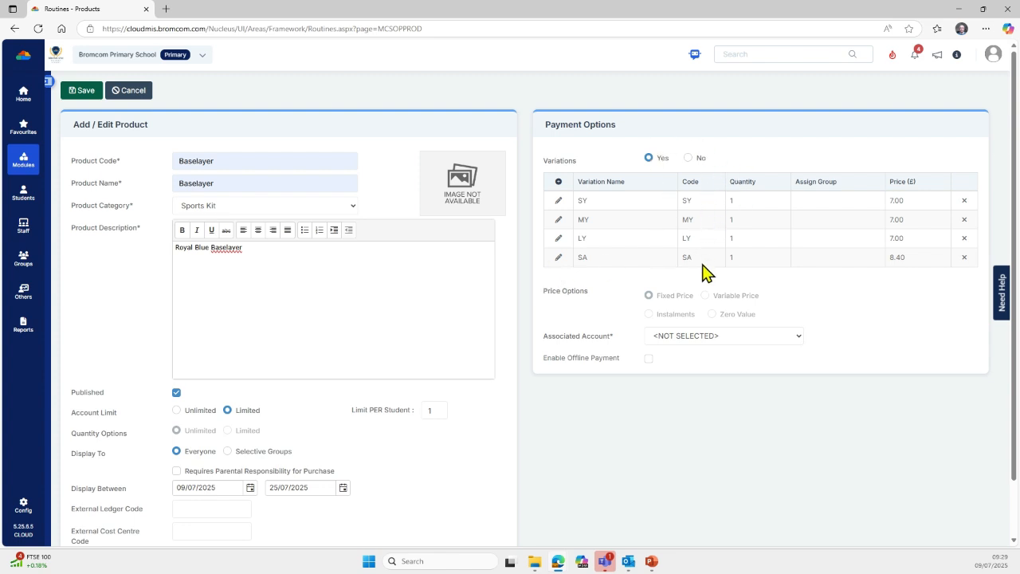
# Step: Associate the product with the Bromcom Technology Corp. account, enable offline payment and save the product
pyautogui.click(744, 336)
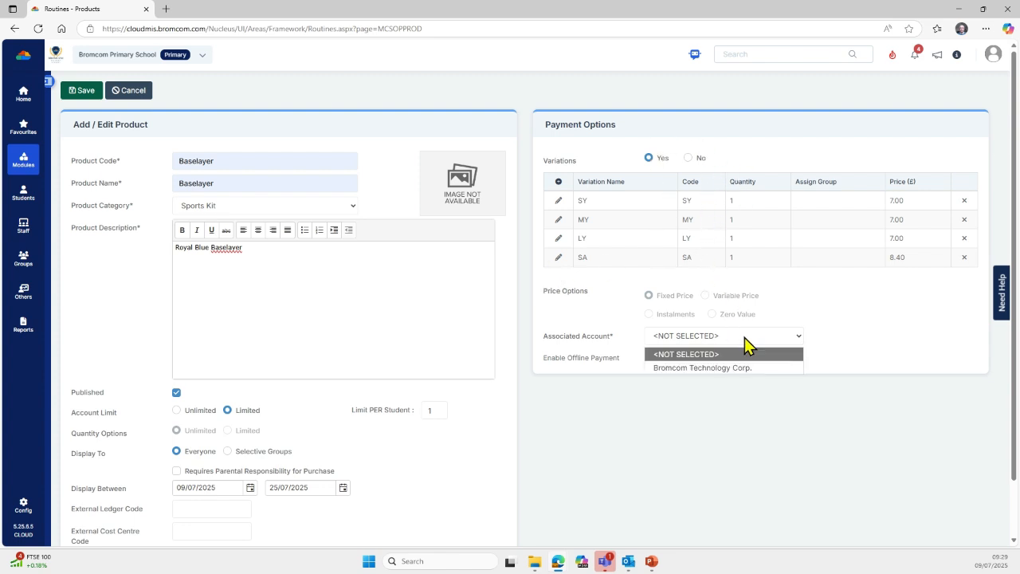
pyautogui.click(715, 369)
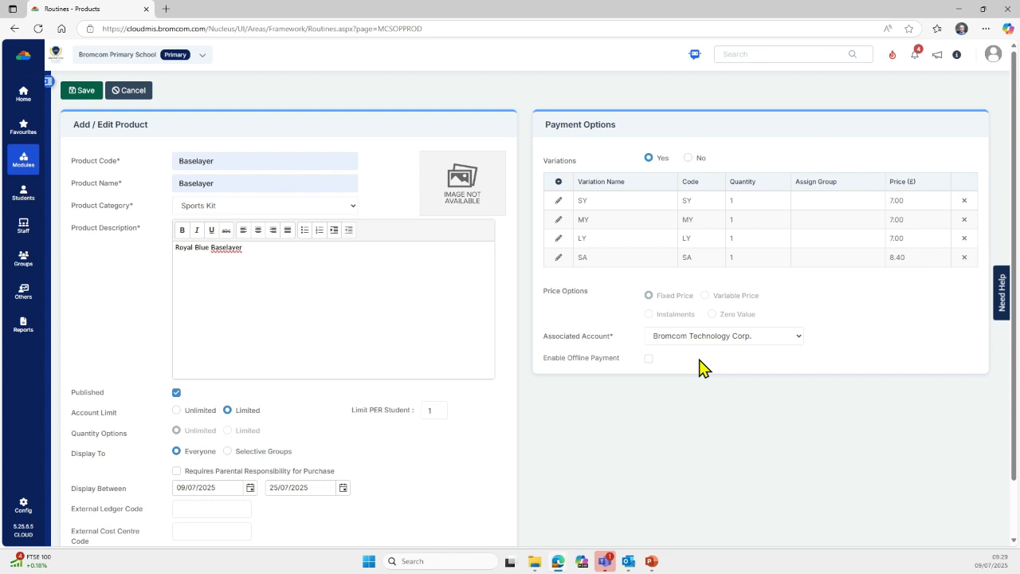
pyautogui.click(649, 360)
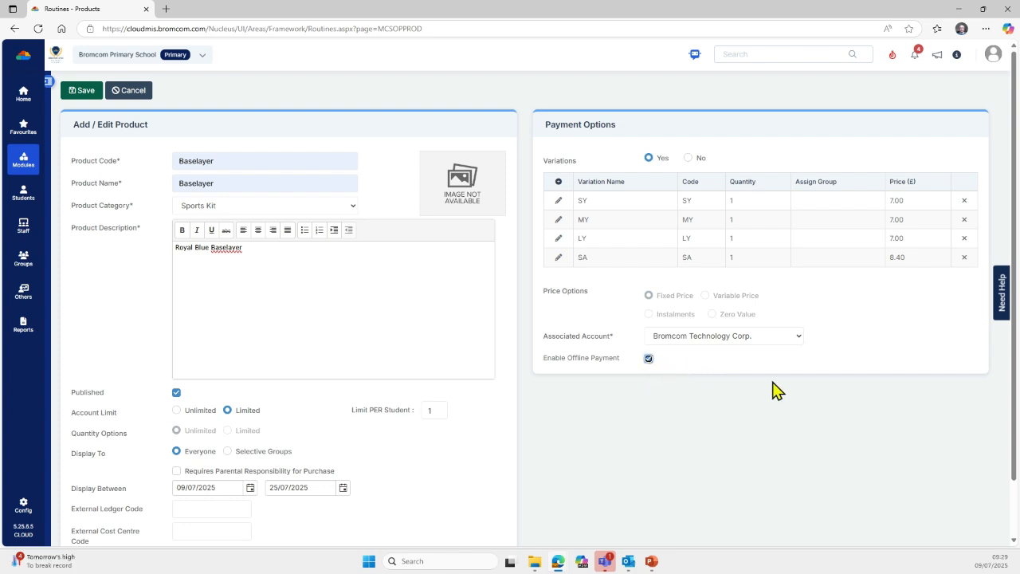
pyautogui.click(83, 91)
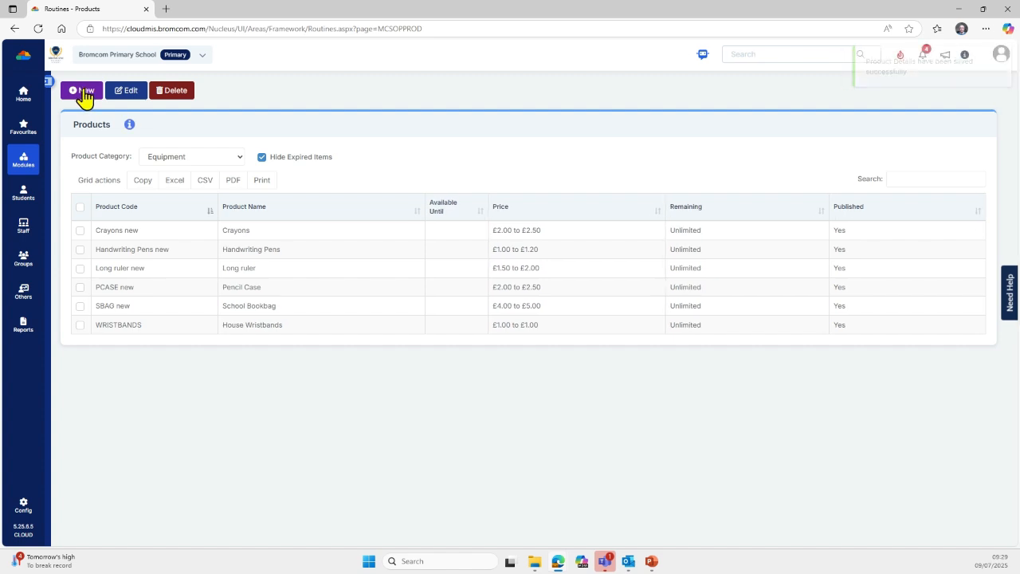
# Step: Open the profile of the Year 06 student in tutor group 6 Willow and launch the father's MyChildAtSchool view
pyautogui.click(24, 197)
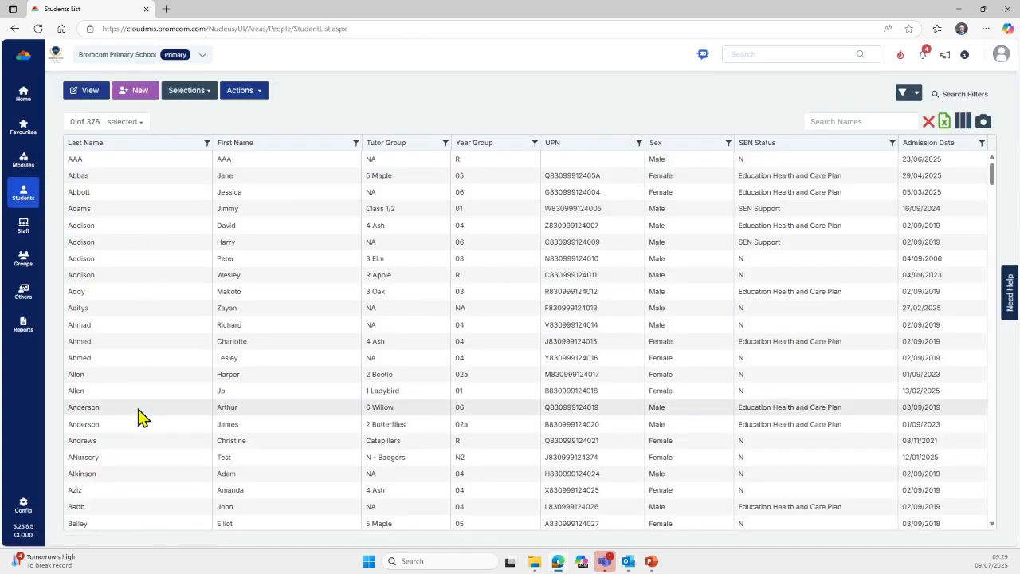
pyautogui.click(140, 408)
pyautogui.doubleClick(139, 417)
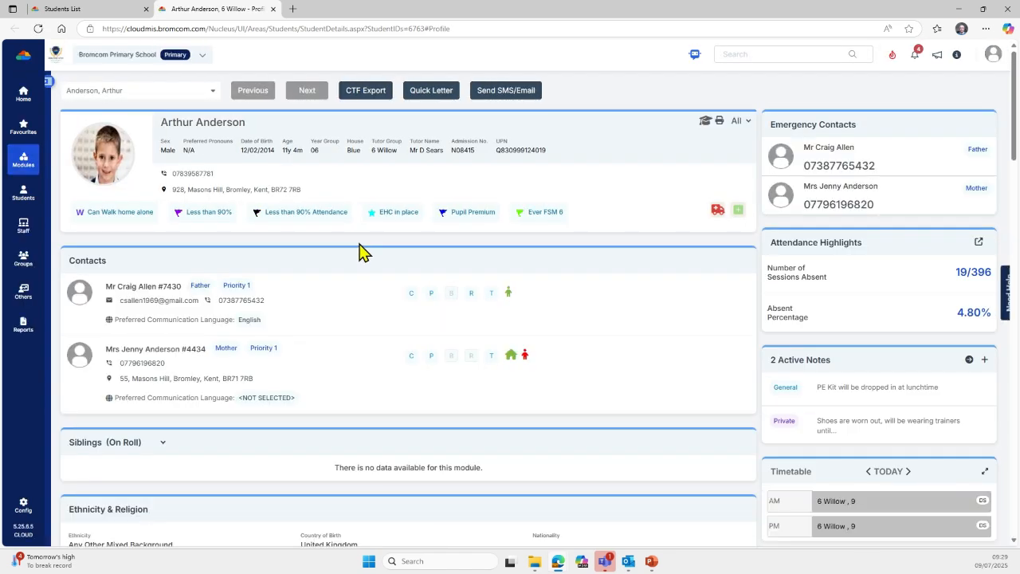
pyautogui.click(509, 295)
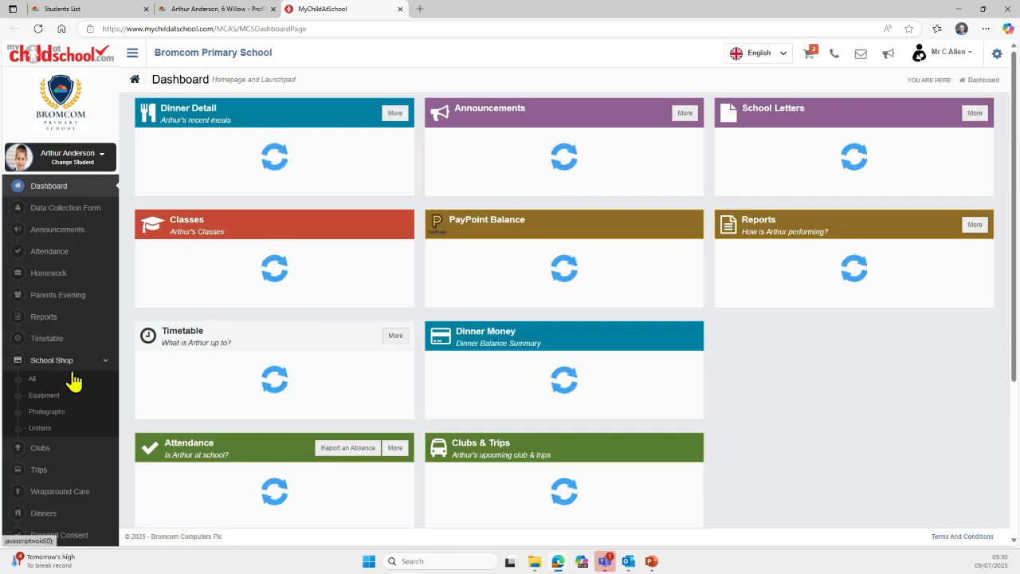
# Step: Filter the full School Shop by Sports Kit and view the details of the Baselayer product
pyautogui.click(33, 381)
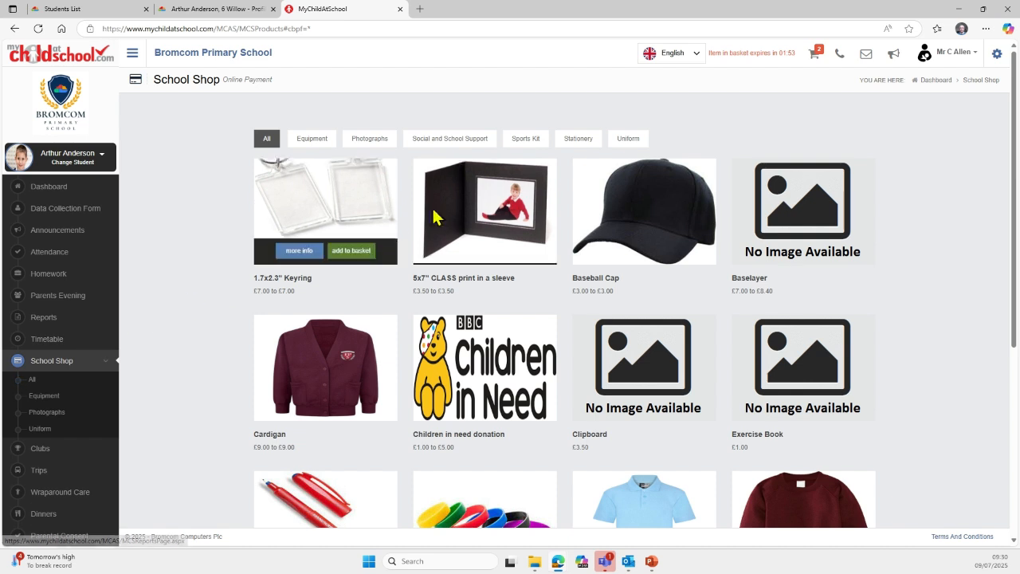
pyautogui.click(527, 140)
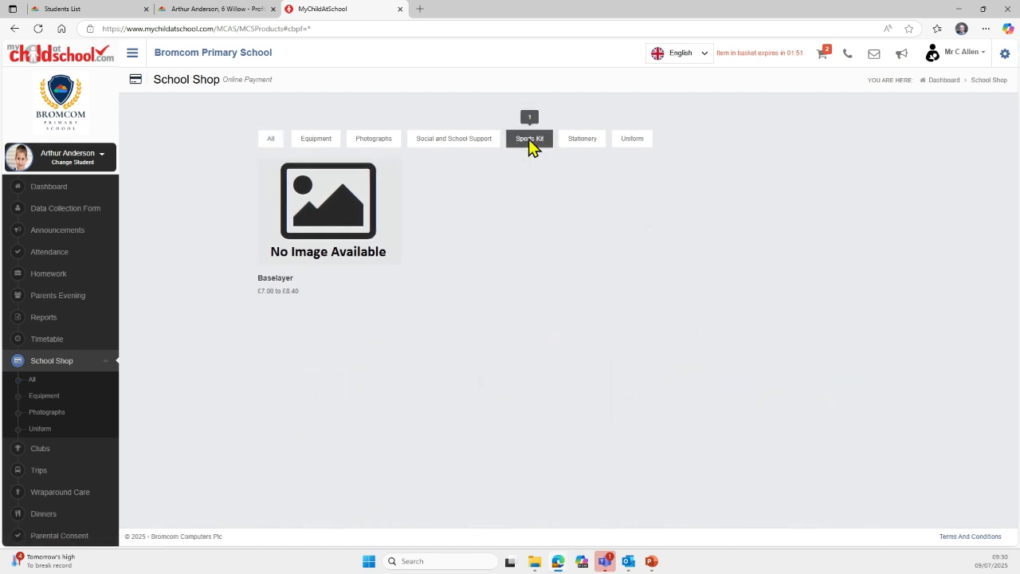
pyautogui.moveTo(337, 253)
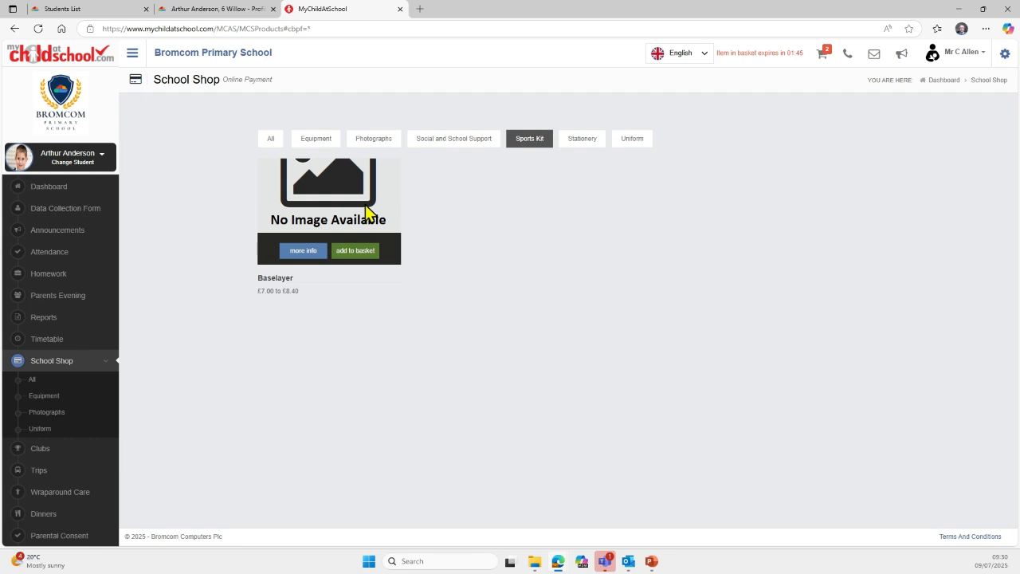
pyautogui.click(304, 254)
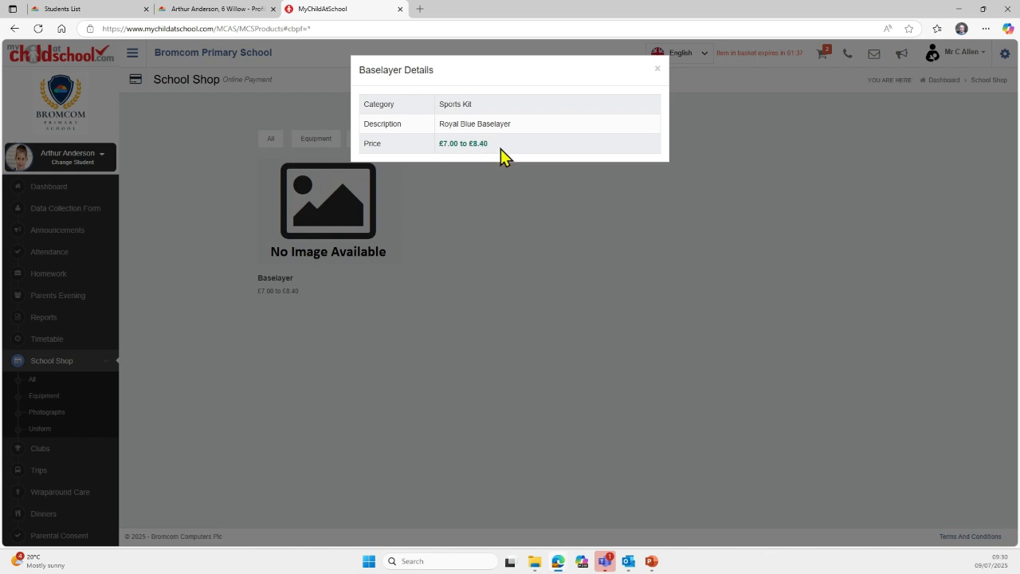
# Step: Close the Baselayer details and add the product to the basket in the LY - £7.00 variation
pyautogui.click(348, 342)
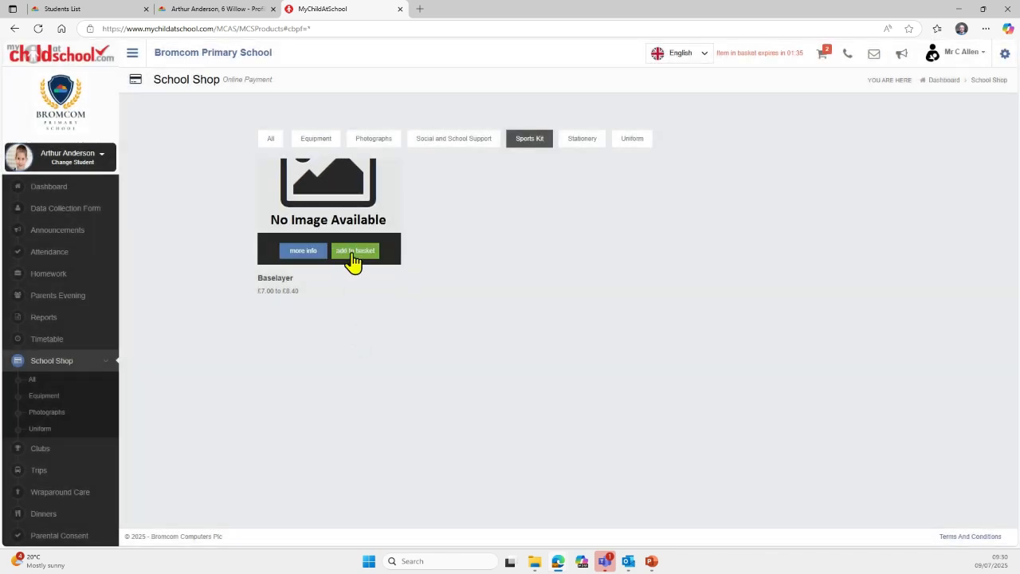
pyautogui.click(356, 257)
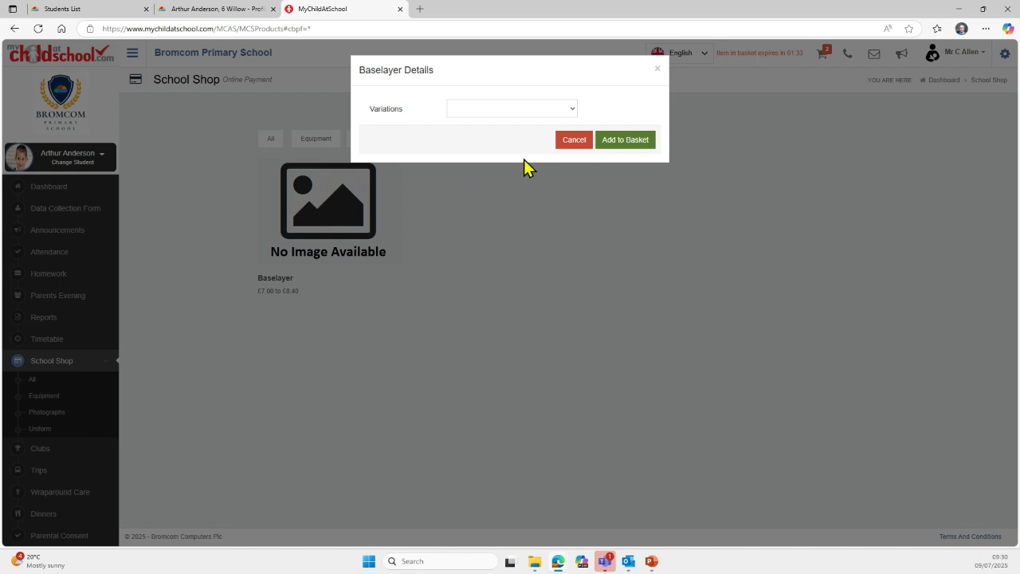
pyautogui.click(572, 110)
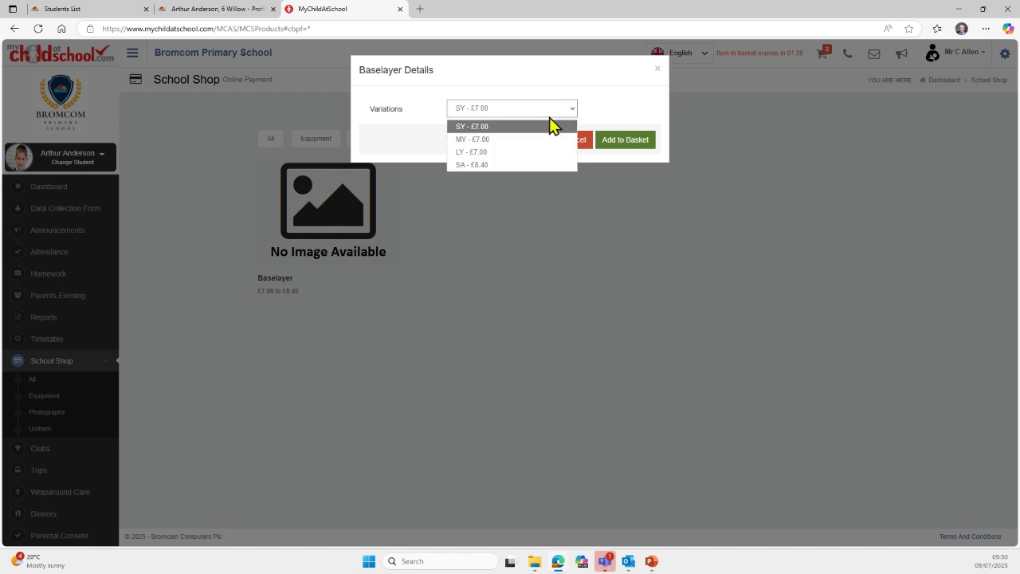
pyautogui.click(483, 153)
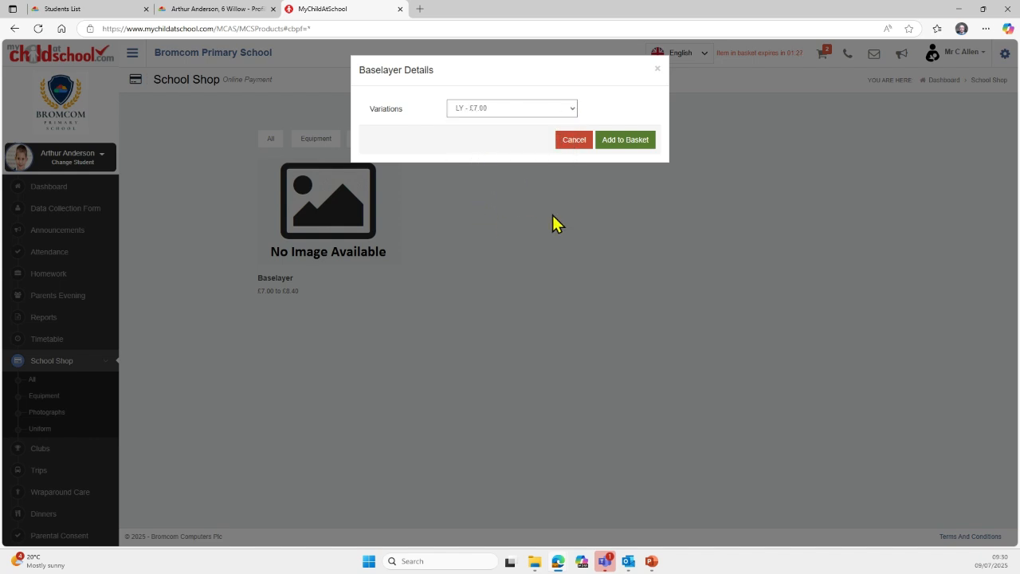
pyautogui.click(637, 140)
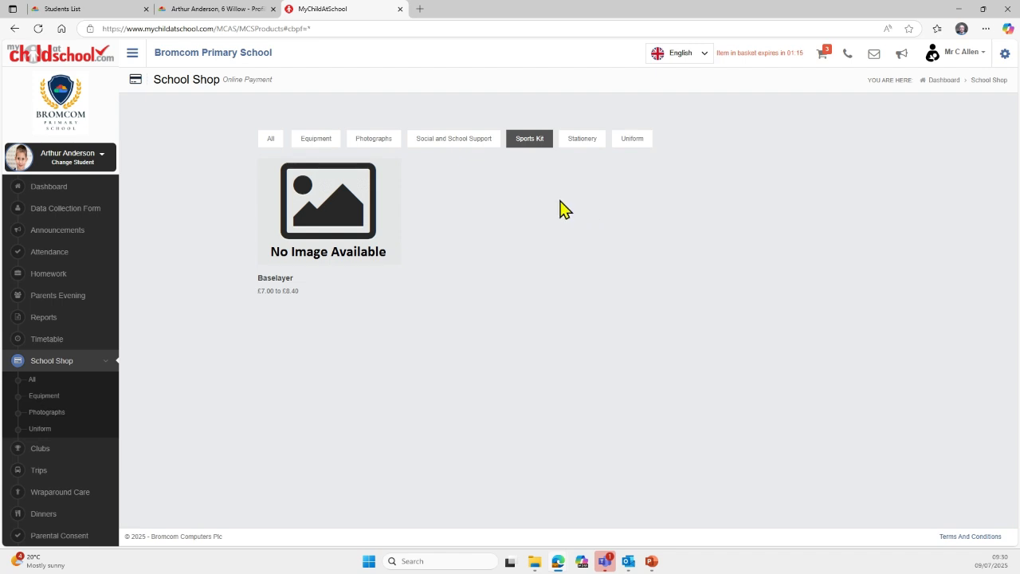
# Step: Show the products of all categories in the School Shop and look over the listed items
pyautogui.click(269, 138)
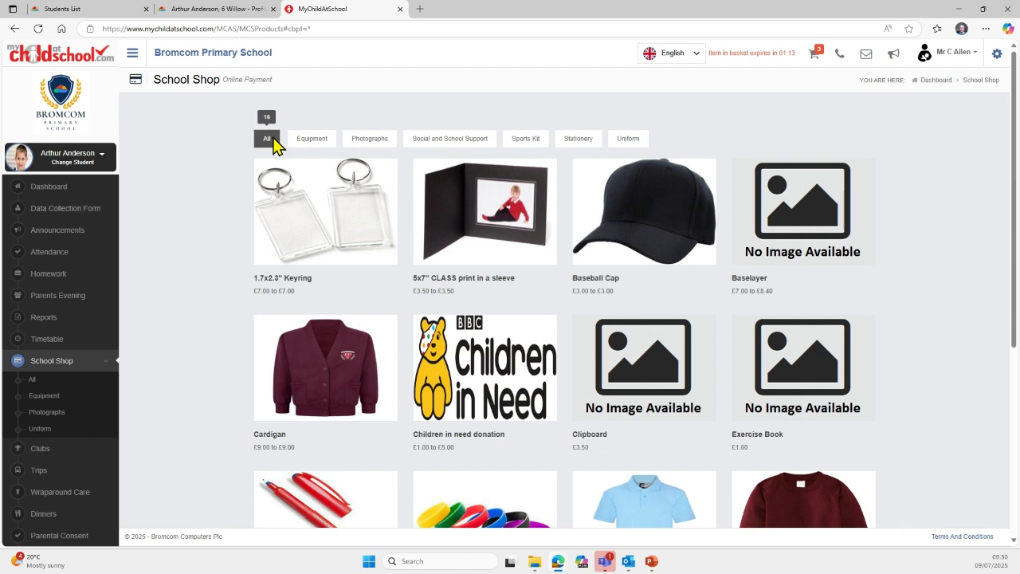
pyautogui.moveTo(285, 182)
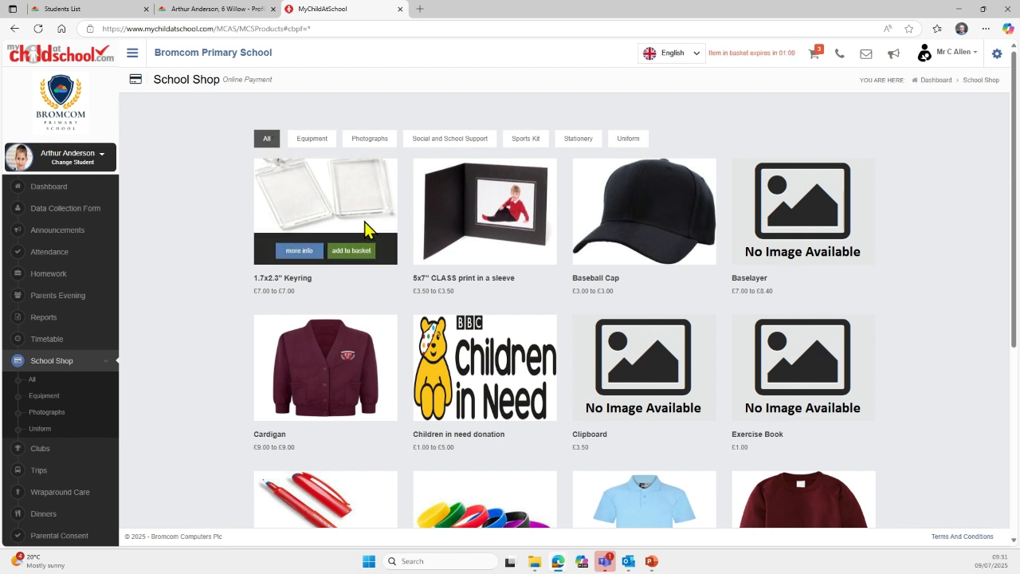
pyautogui.moveTo(485, 375)
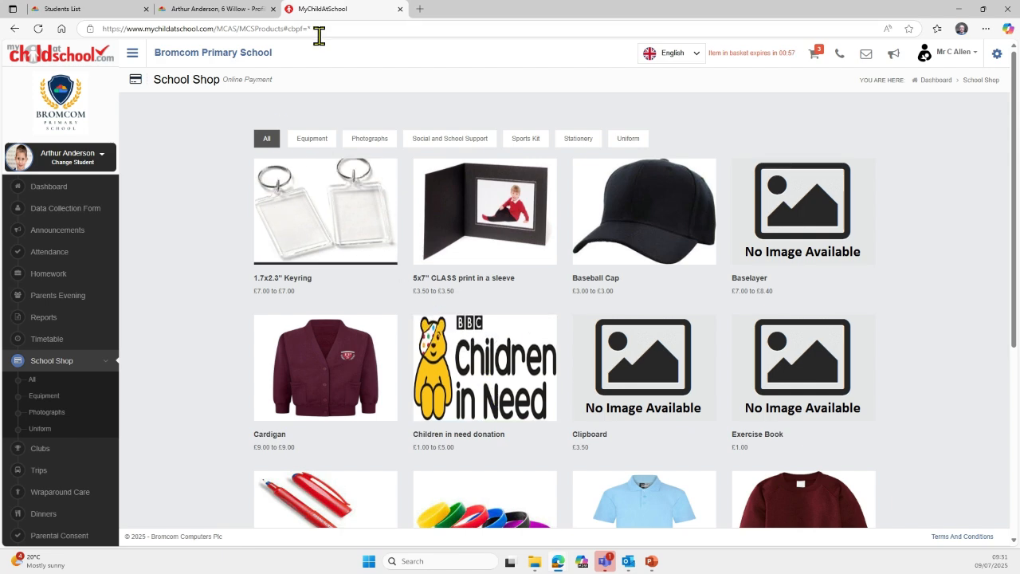
# Step: Switch to the Bromcom students list and open View Orders from the MyChildAtSchool online payment functions
pyautogui.click(115, 11)
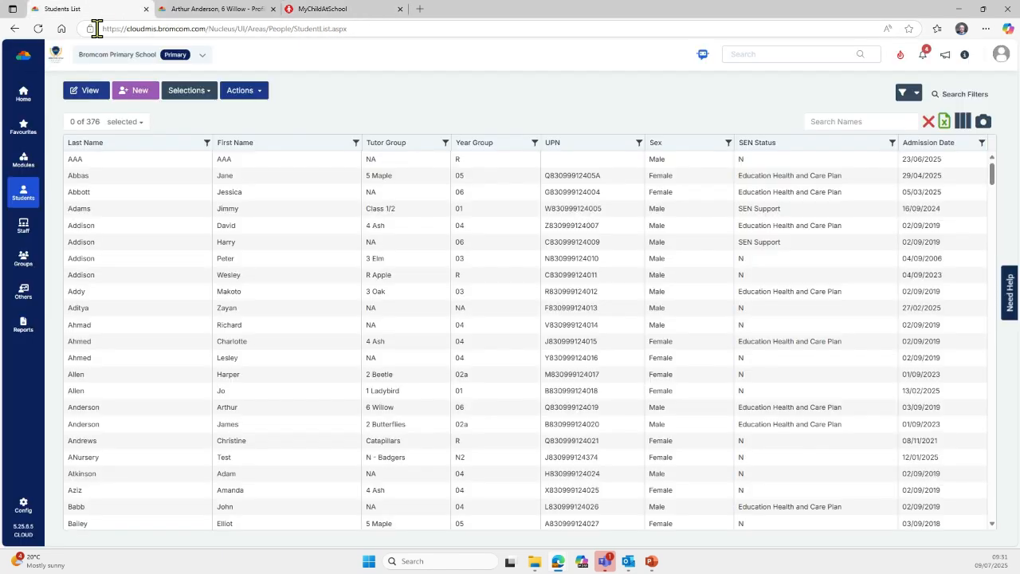
pyautogui.click(25, 162)
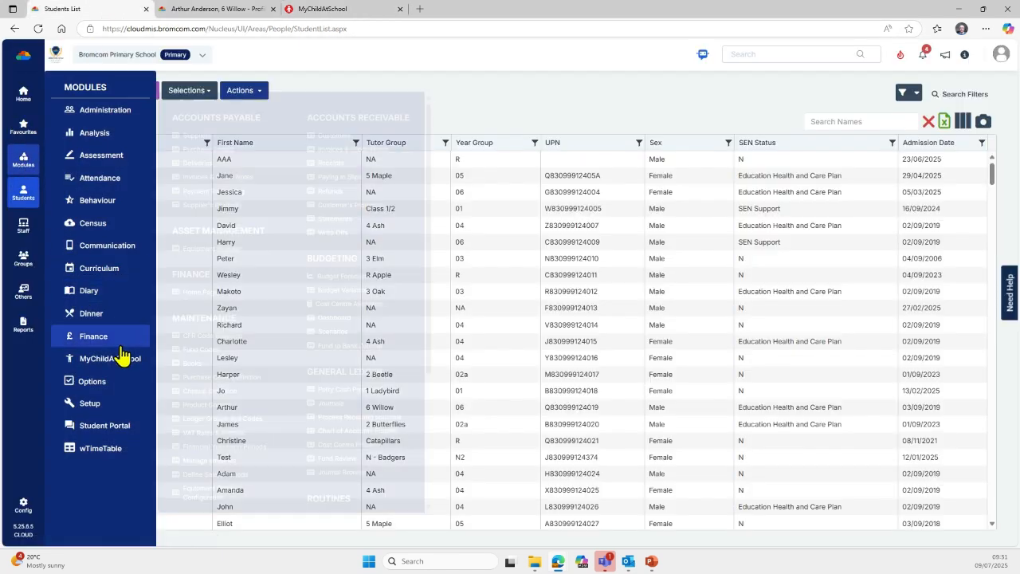
pyautogui.moveTo(116, 340)
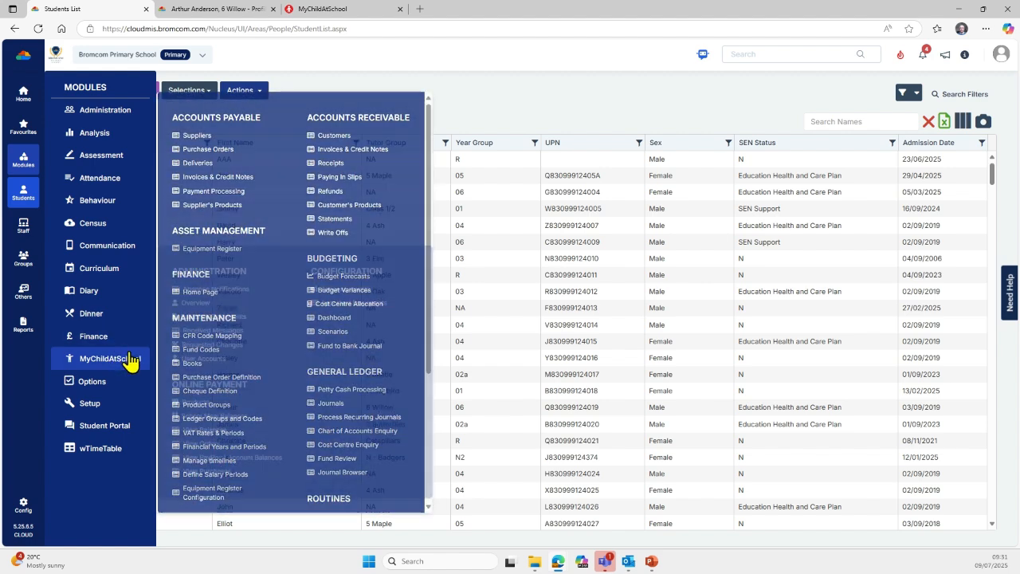
pyautogui.moveTo(128, 358)
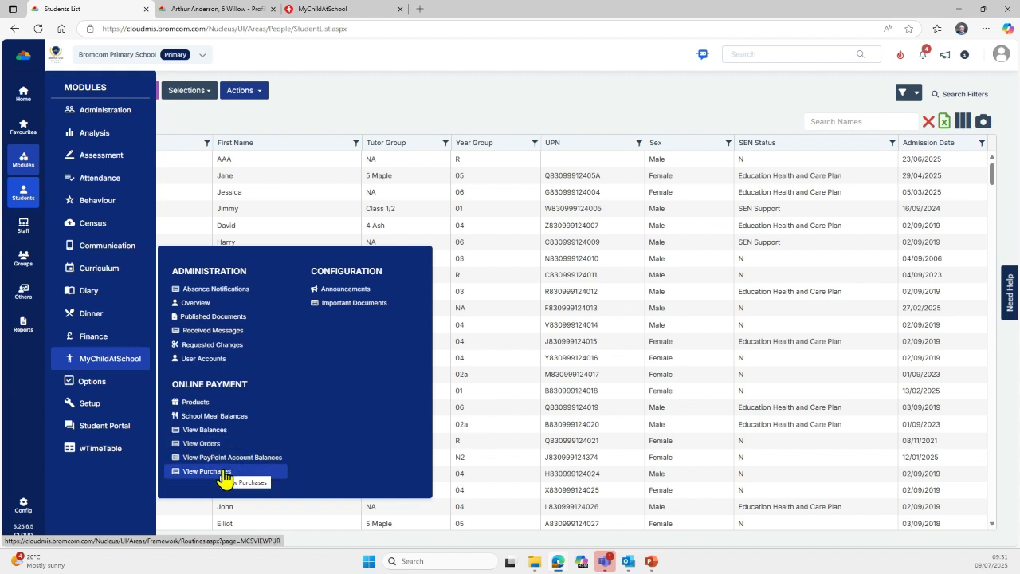
pyautogui.click(212, 448)
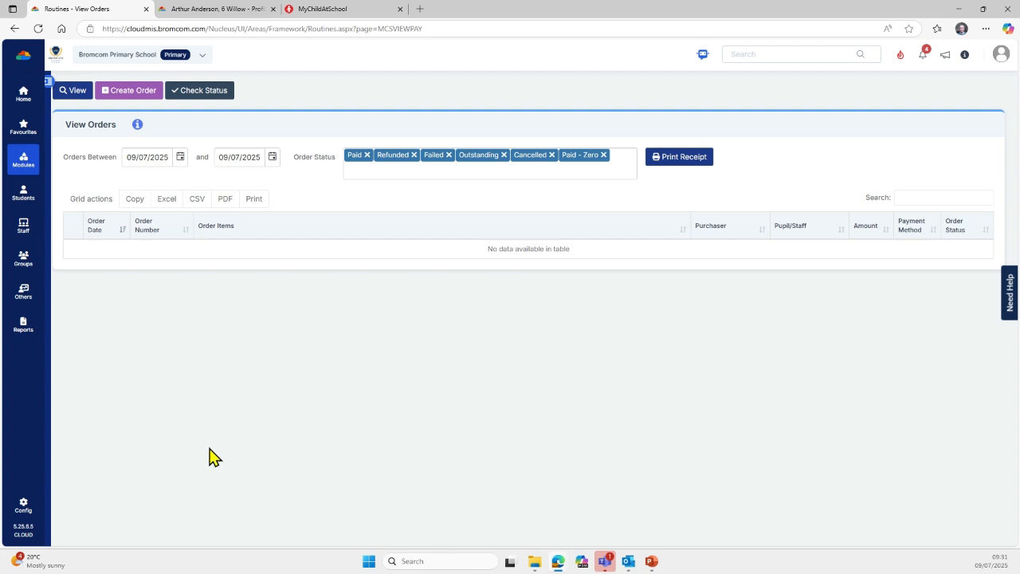
# Step: Check the guide information for View Orders and set the start date of the orders range to 06/07/2025
pyautogui.click(138, 125)
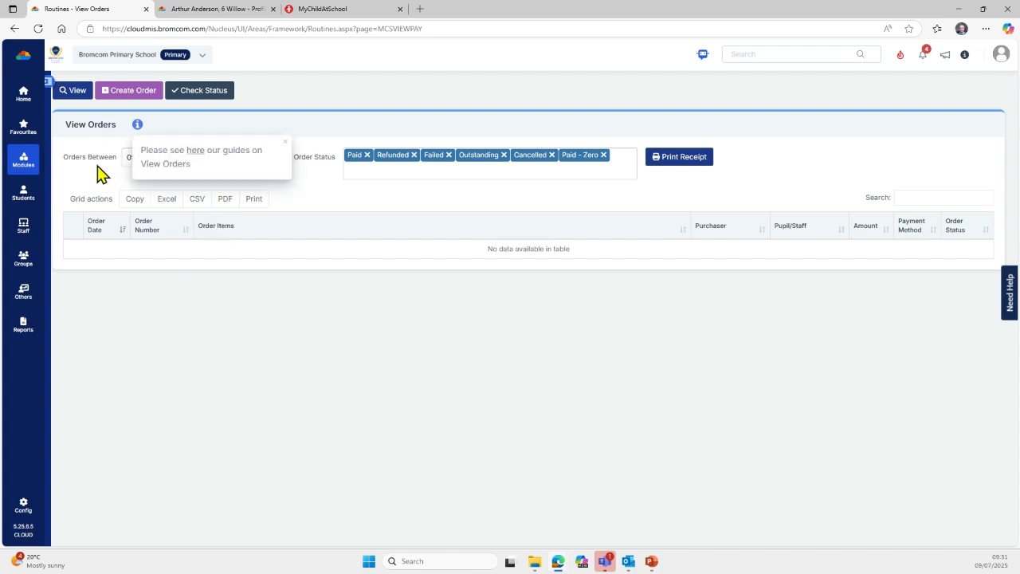
pyautogui.click(181, 159)
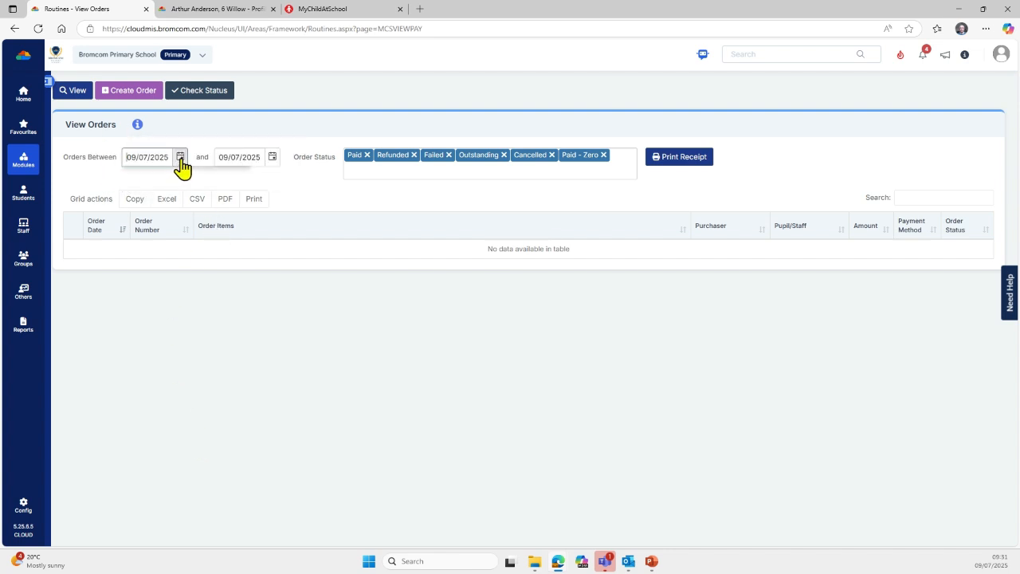
pyautogui.click(131, 230)
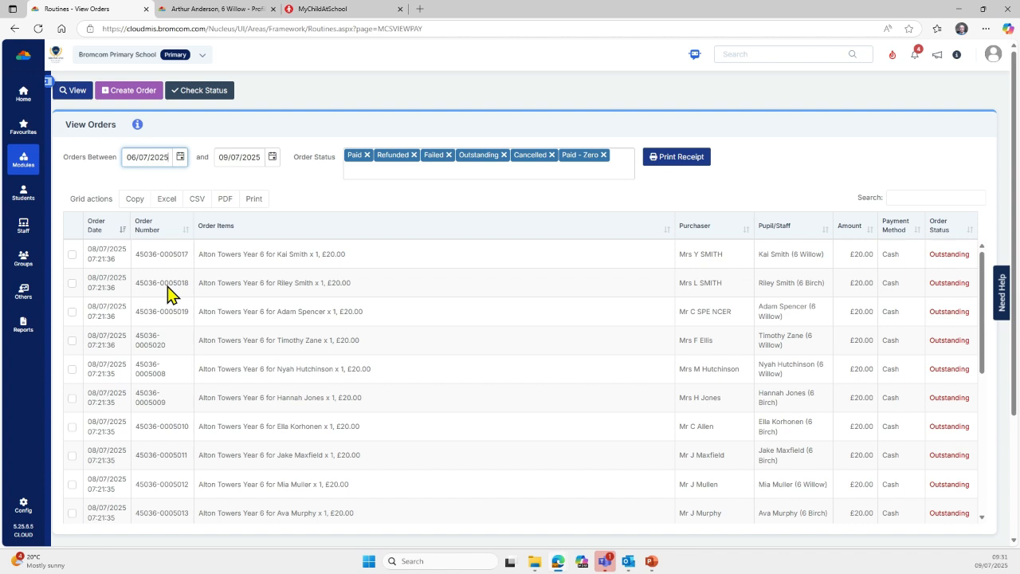
# Step: Review the online payment purchases in View Purchases and look up the reports available for MyChildAtSchool
pyautogui.click(26, 168)
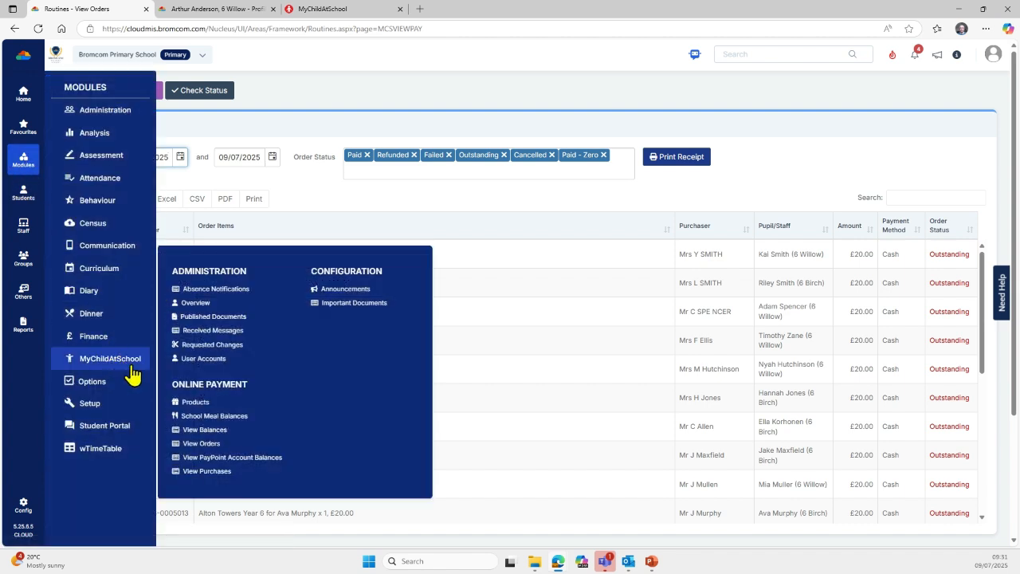
pyautogui.click(208, 471)
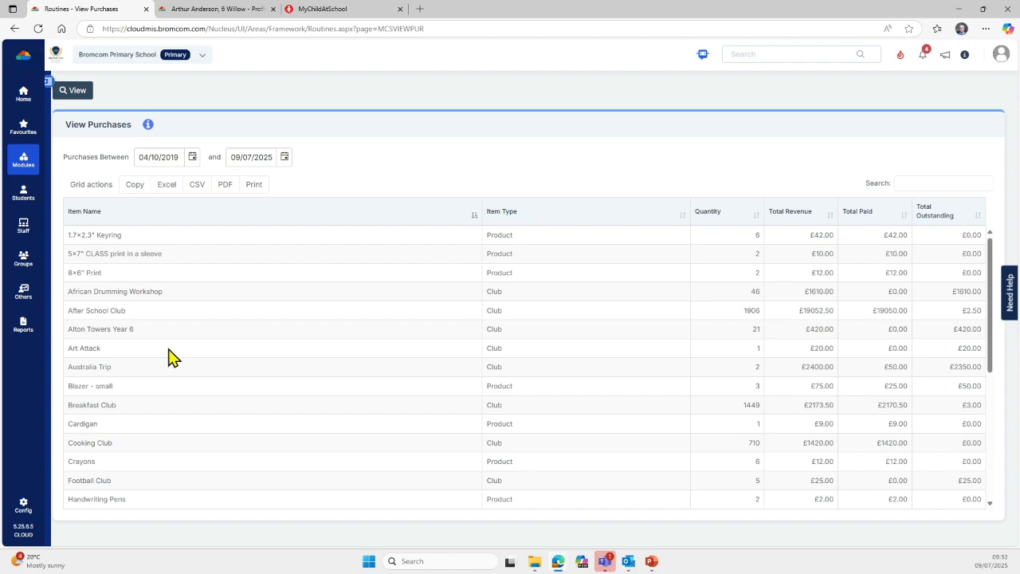
pyautogui.scroll(-2, 168, 358)
pyautogui.scroll(2, 168, 358)
pyautogui.click(23, 325)
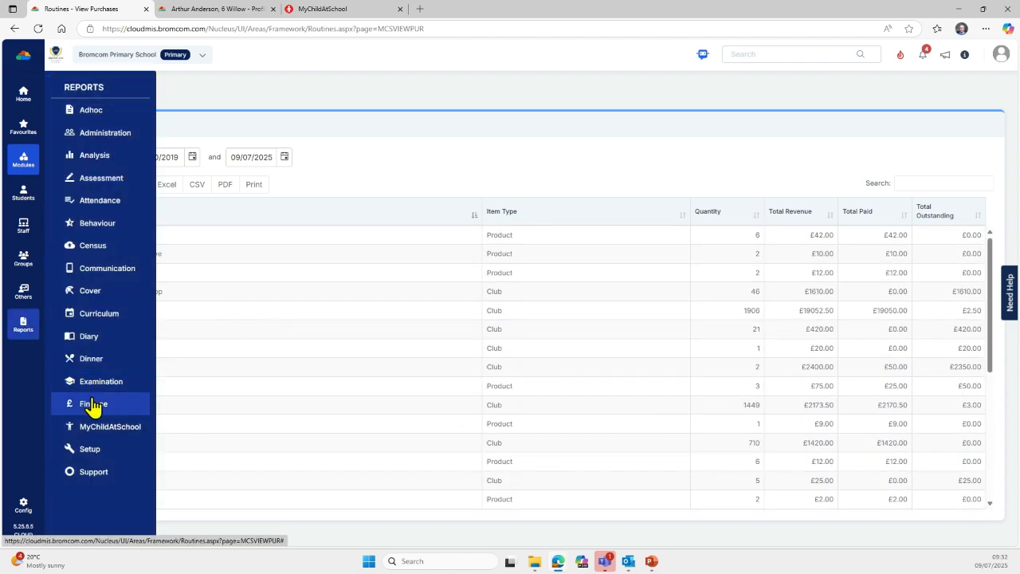
pyautogui.moveTo(109, 430)
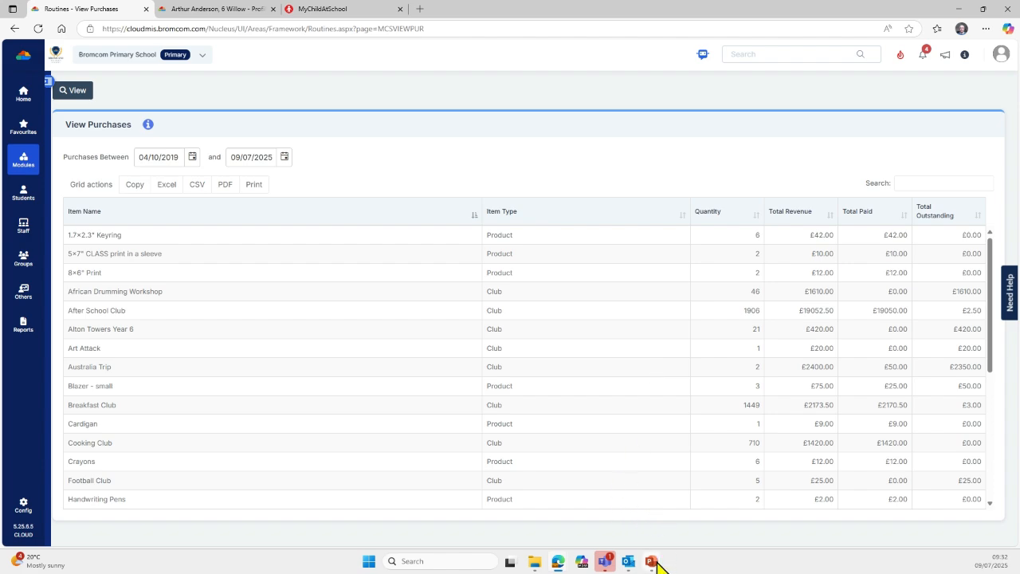
# Step: Switch to the PowerPoint slide show with the closing contact slide
pyautogui.moveTo(654, 562)
pyautogui.click(691, 518)
pyautogui.click(650, 485)
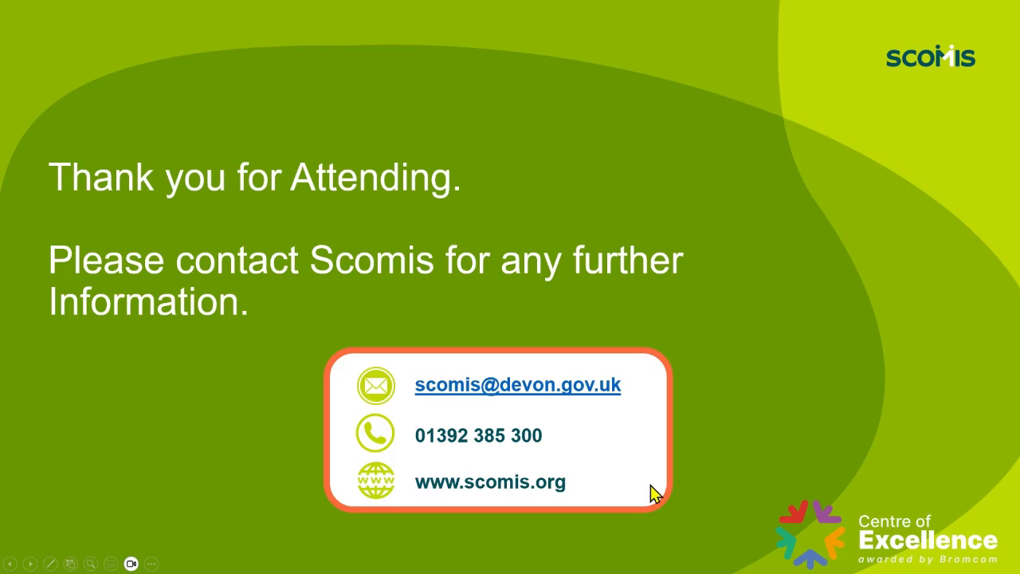